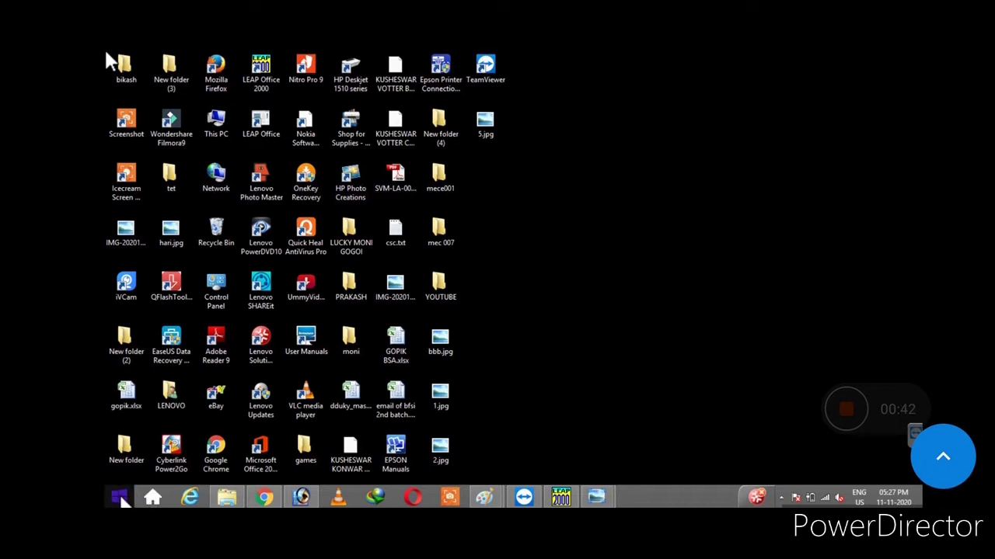
Search the computer for Adobe Photoshop 7.0 and launch it.
{"action": "left_click", "coordinate": [119, 497]}
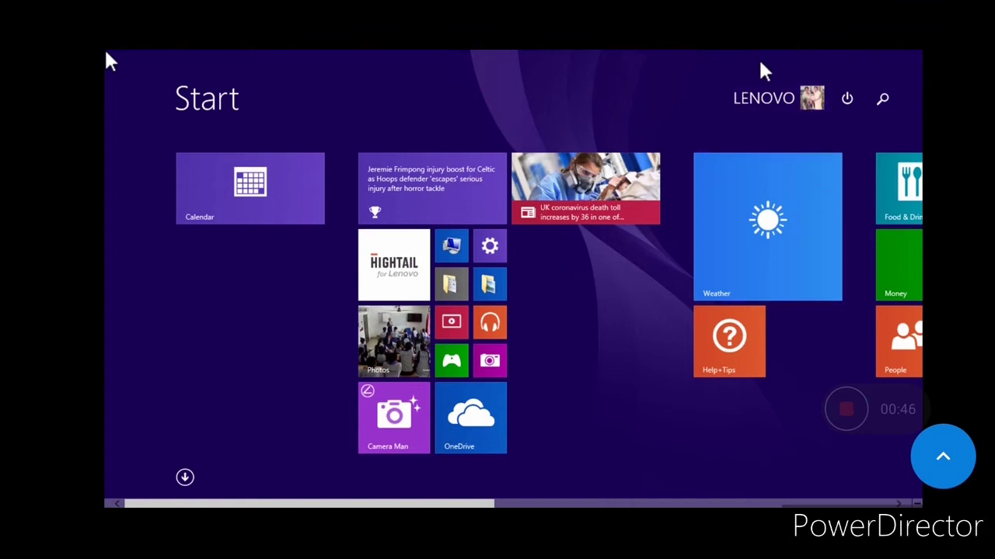
{"action": "left_click", "coordinate": [883, 98]}
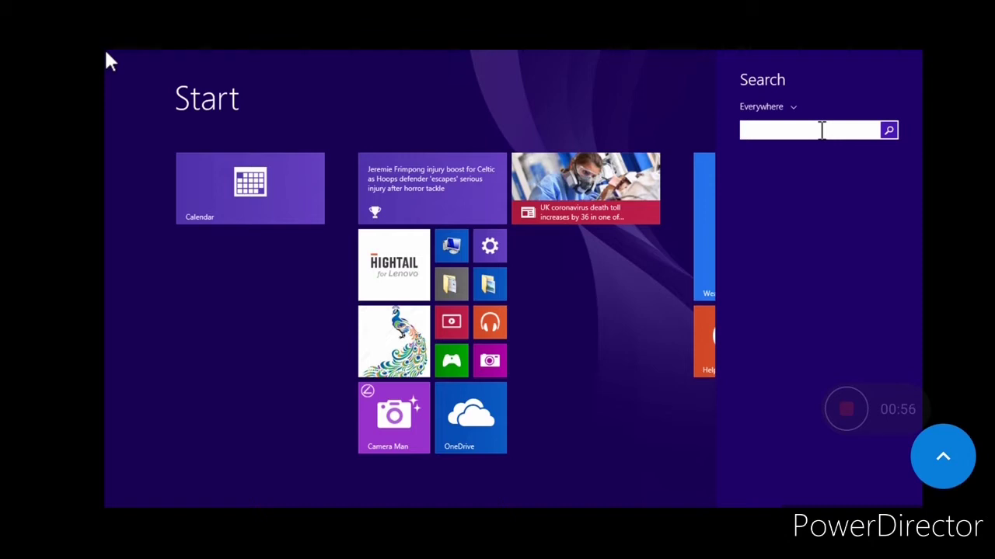
{"action": "type", "text": "ado"}
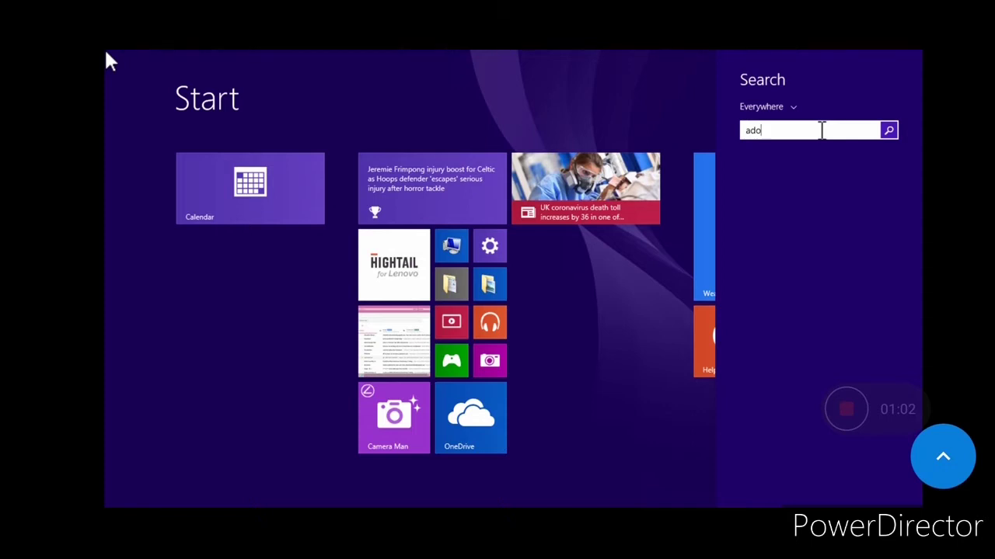
{"action": "type", "text": "be Photoshop 7.0"}
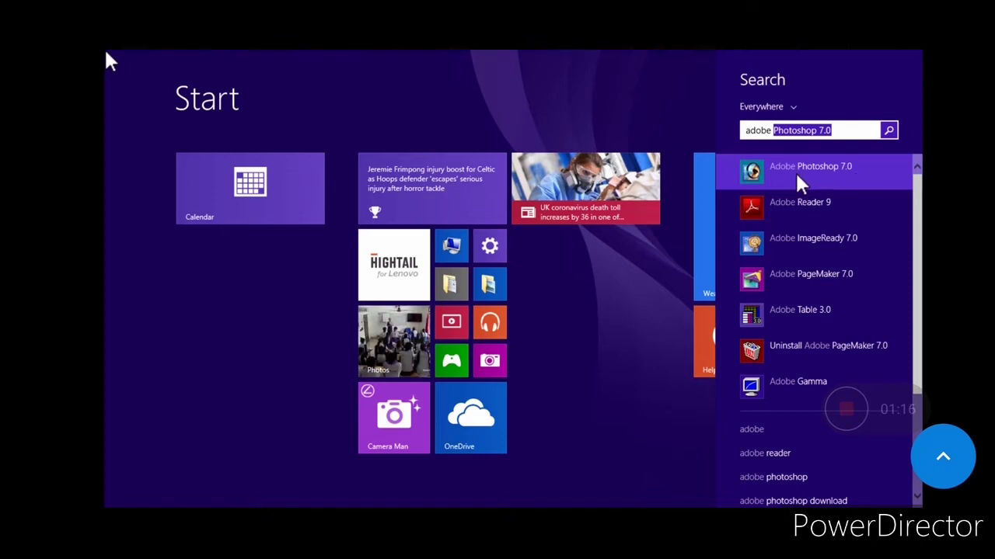
{"action": "left_click", "coordinate": [794, 172]}
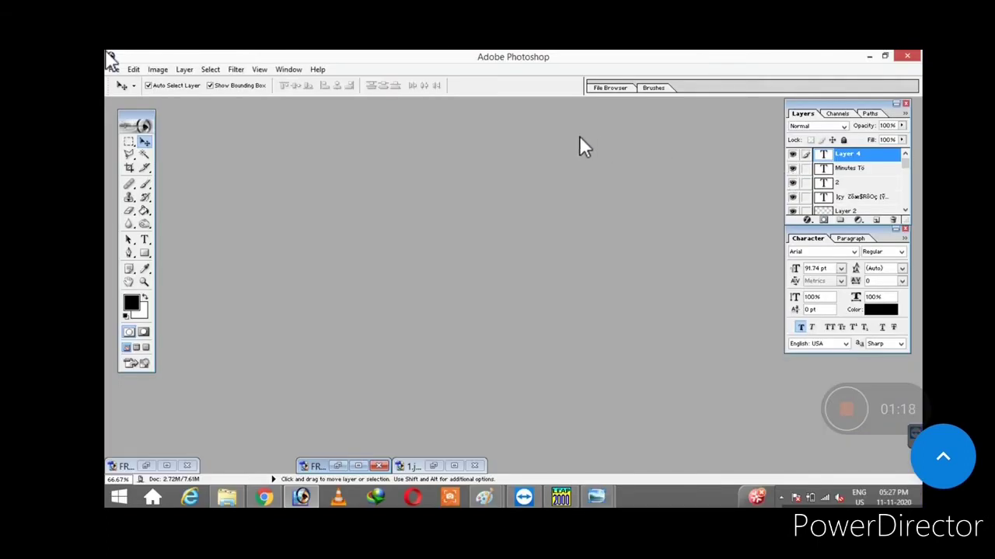
Close all three minimized documents, discarding the changes to 1.jpg.
{"action": "left_click", "coordinate": [187, 465]}
{"action": "left_click", "coordinate": [379, 467]}
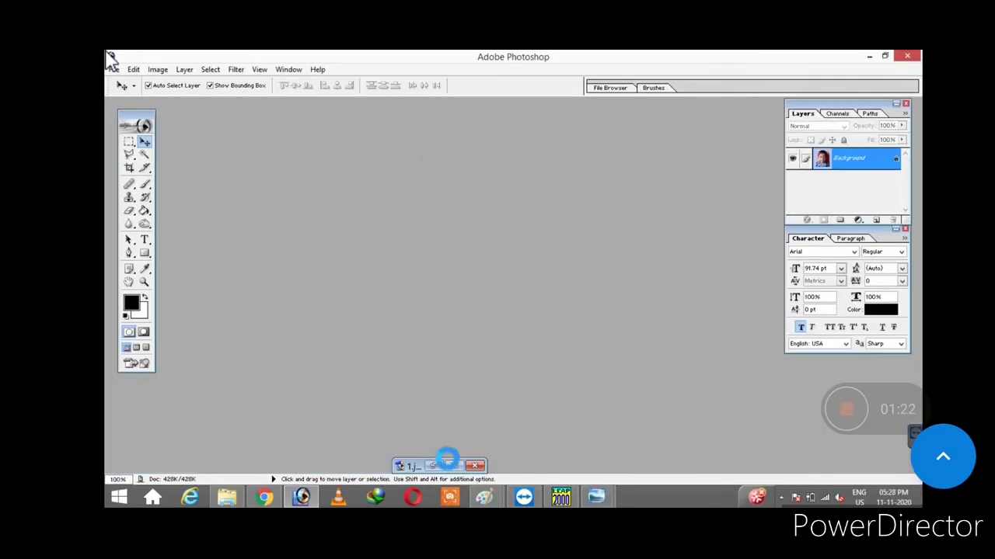
{"action": "left_click", "coordinate": [474, 466]}
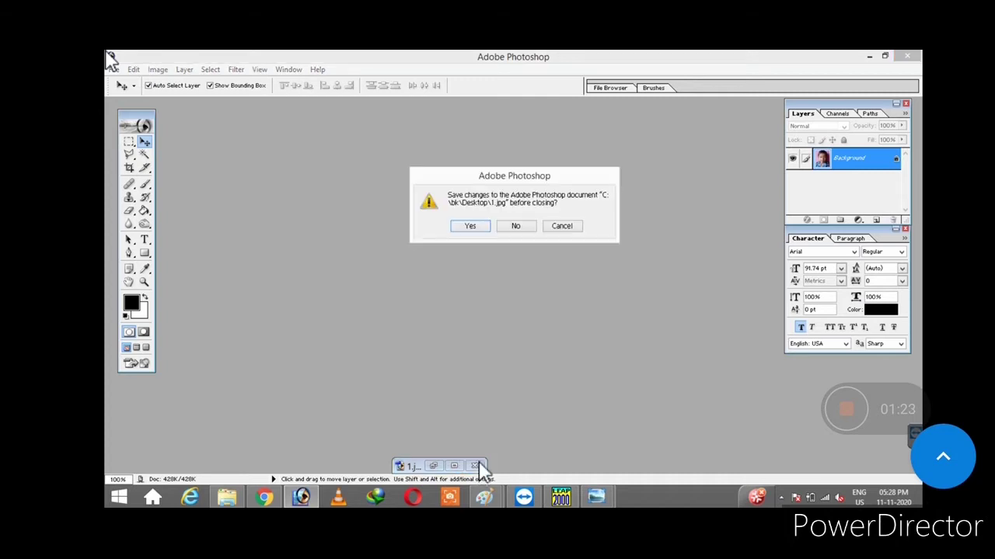
{"action": "left_click", "coordinate": [518, 227]}
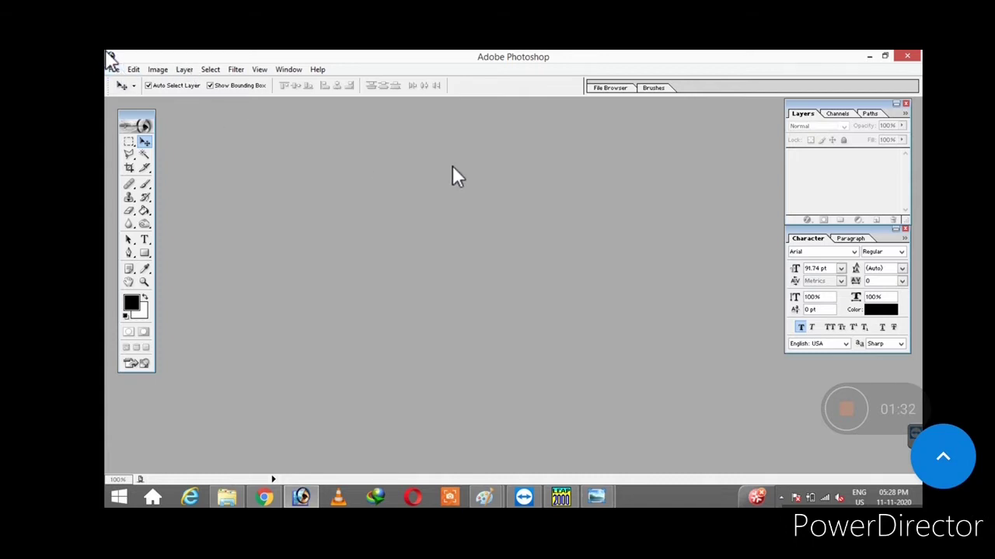
Preview the desktop photos 1.jpg, 2.jpg and bbb.jpg one after another, closing each preview.
{"action": "left_click", "coordinate": [870, 56]}
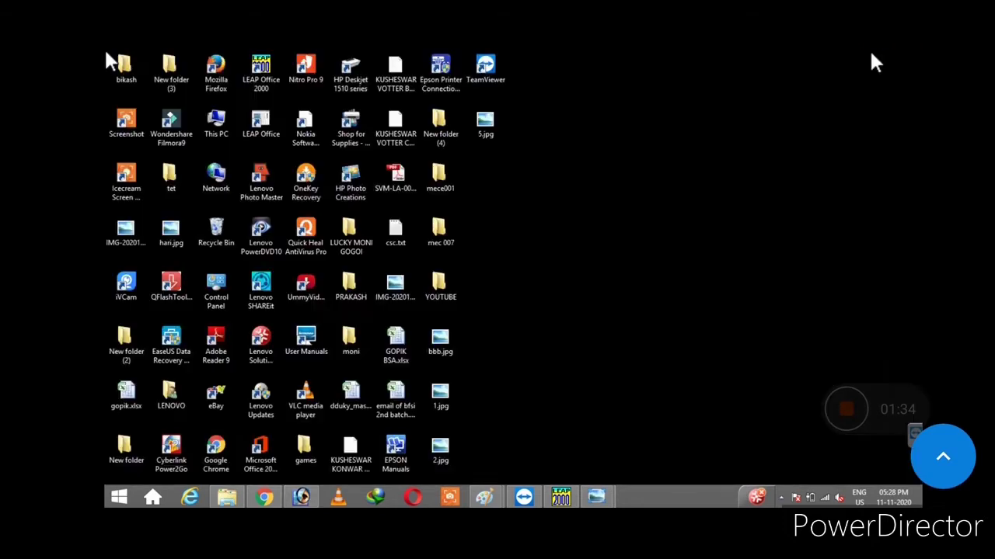
{"action": "double_click", "coordinate": [441, 404]}
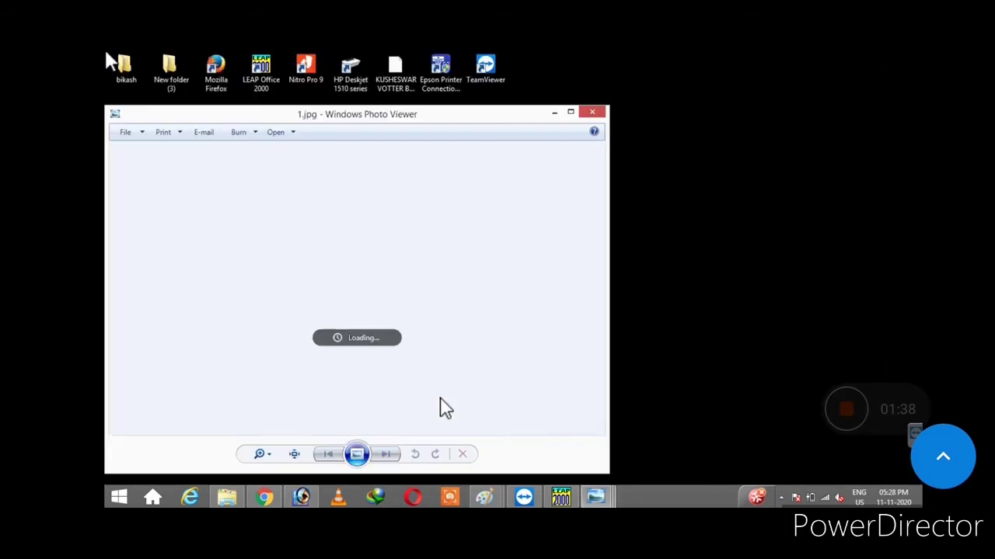
{"action": "left_click", "coordinate": [597, 114]}
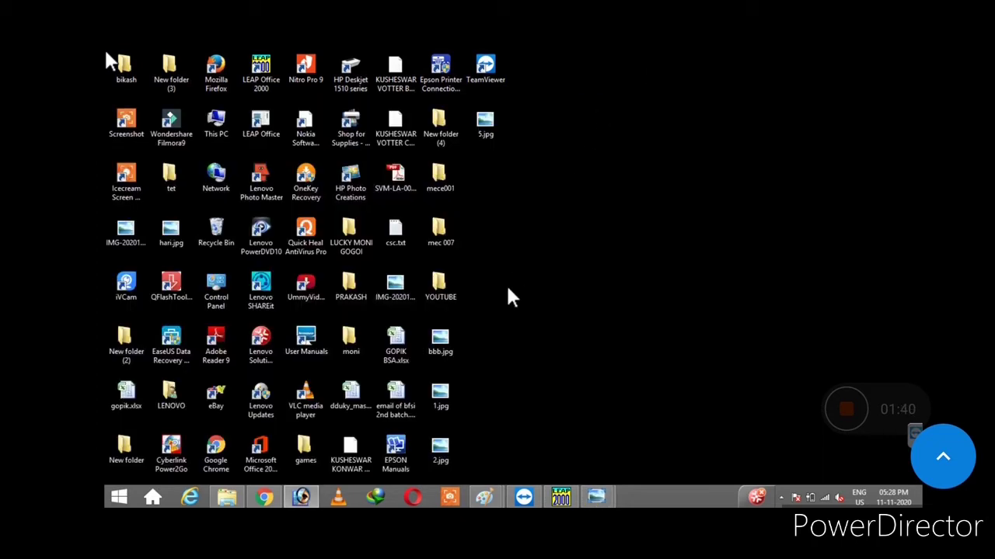
{"action": "double_click", "coordinate": [441, 464]}
{"action": "left_click", "coordinate": [597, 113]}
{"action": "double_click", "coordinate": [440, 342]}
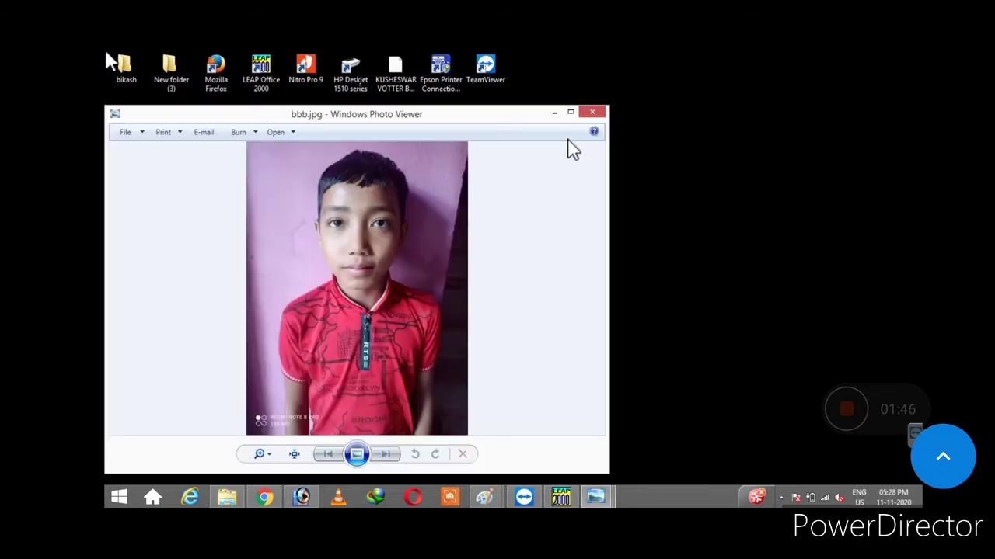
{"action": "left_click", "coordinate": [591, 111]}
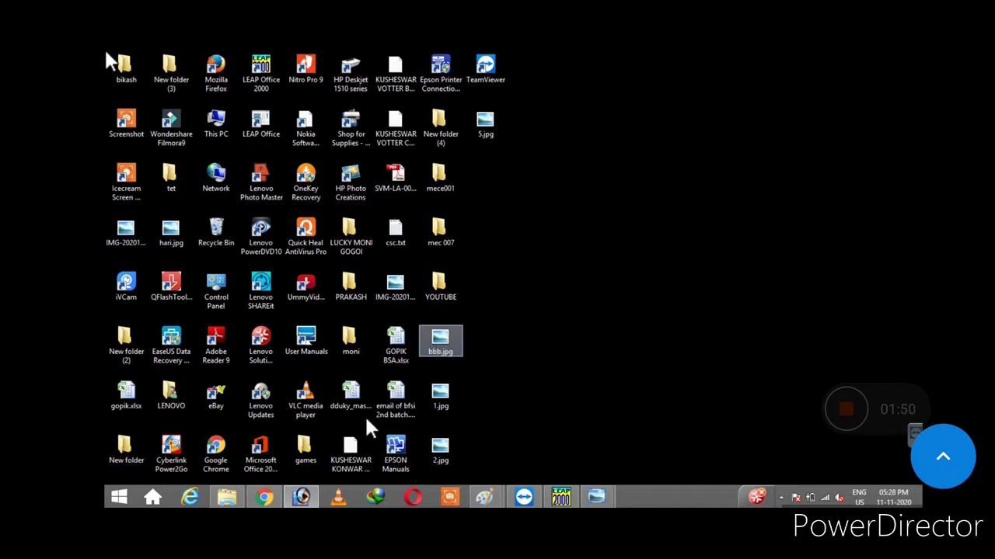
Switch back to Adobe Photoshop and open bbb.jpg from the Desktop folder.
{"action": "left_click", "coordinate": [303, 497]}
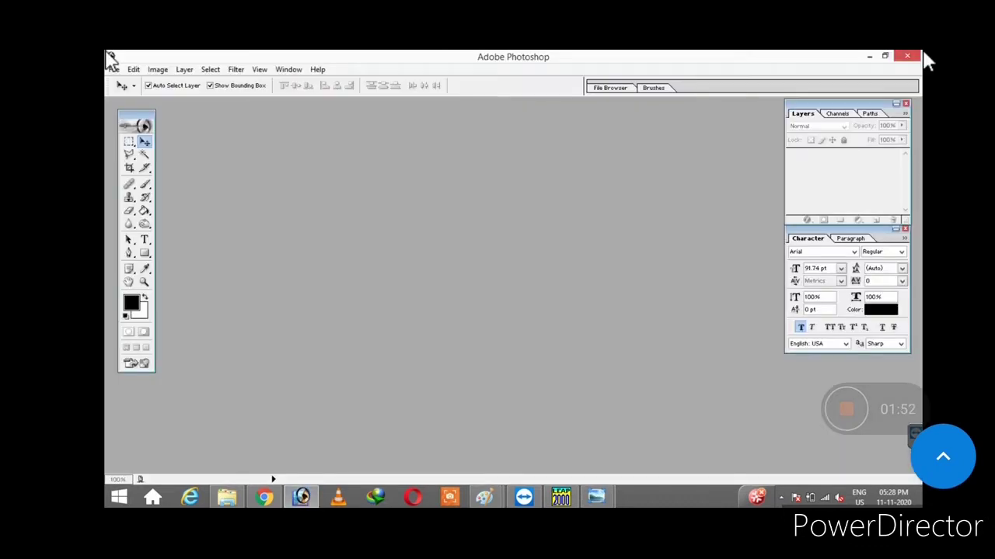
{"action": "left_click", "coordinate": [869, 57]}
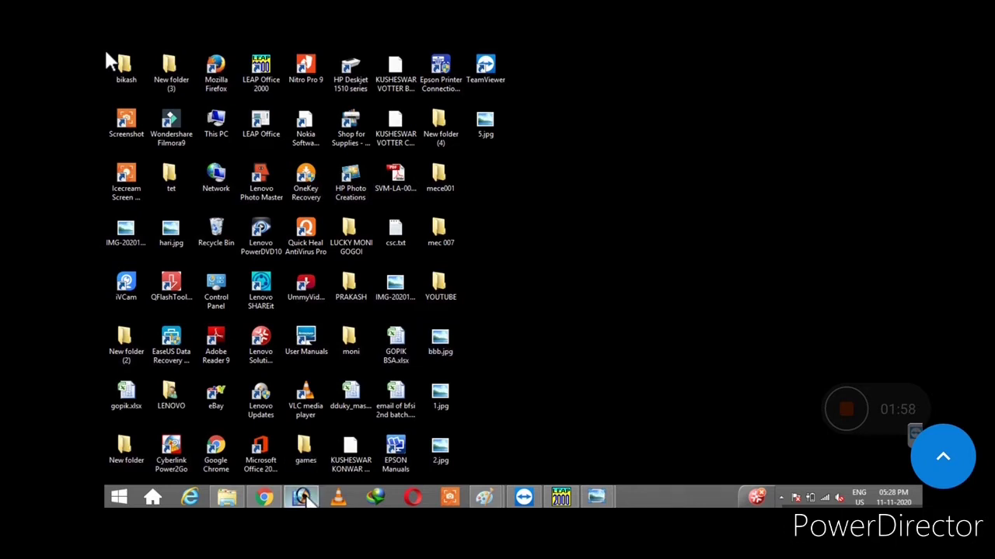
{"action": "left_click", "coordinate": [307, 500]}
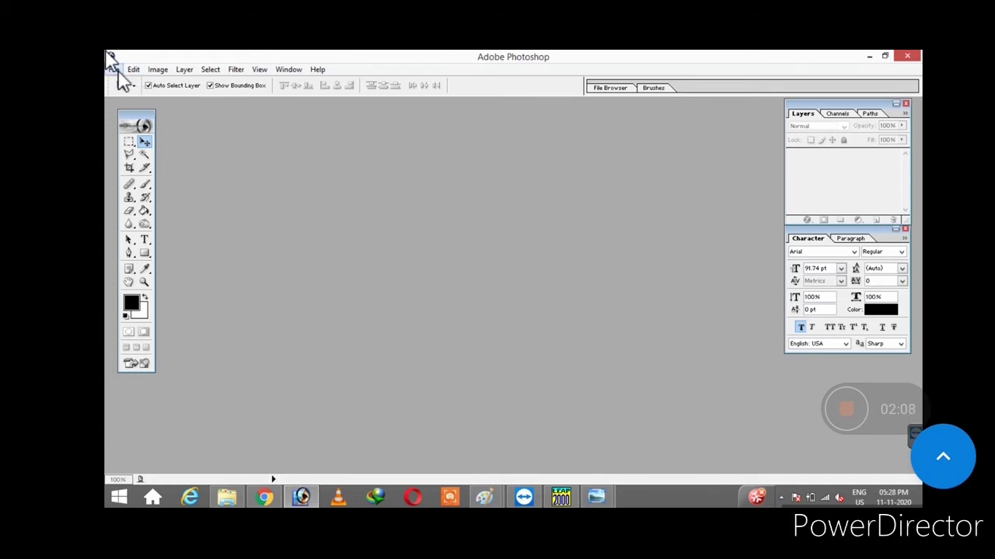
{"action": "left_click", "coordinate": [116, 69]}
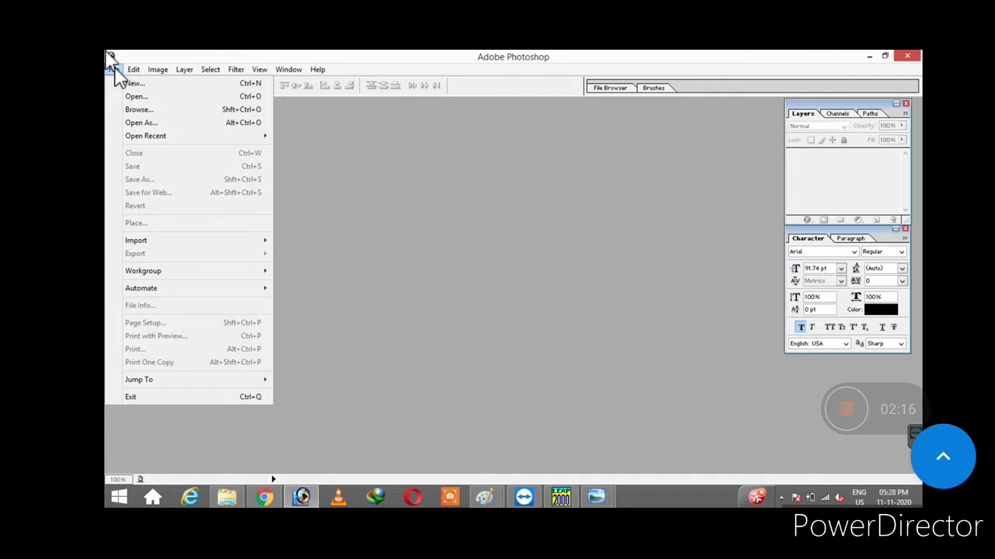
{"action": "left_click", "coordinate": [113, 69]}
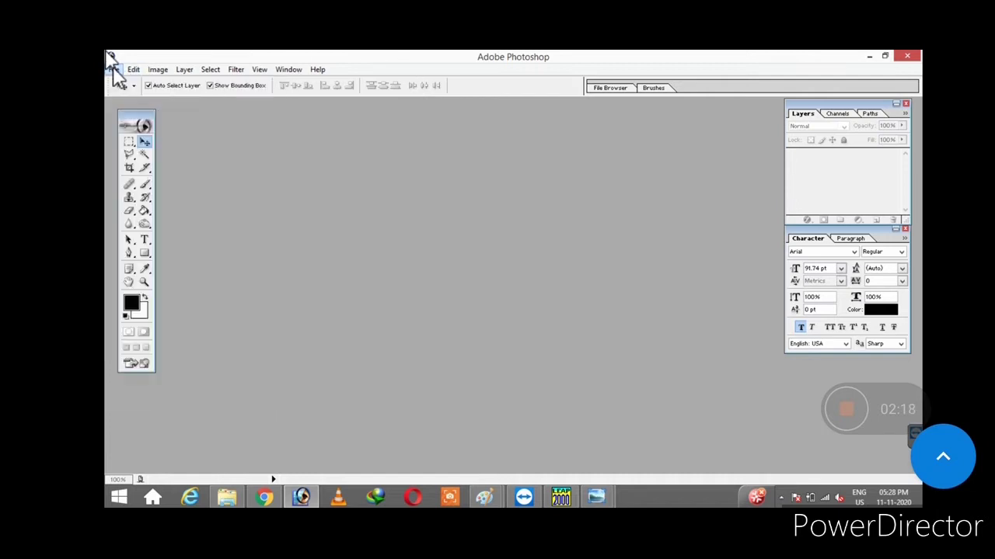
{"action": "left_click", "coordinate": [112, 69]}
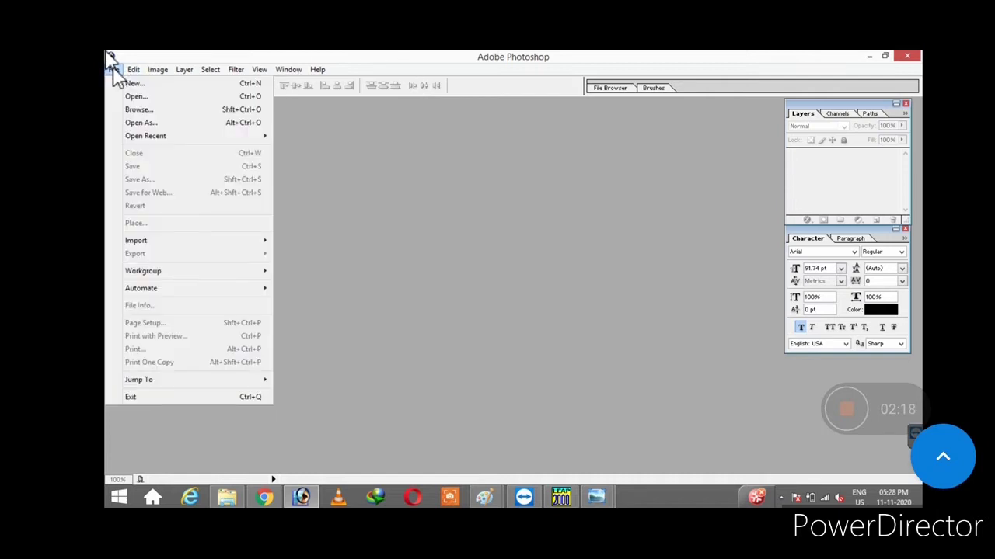
{"action": "left_click", "coordinate": [144, 96]}
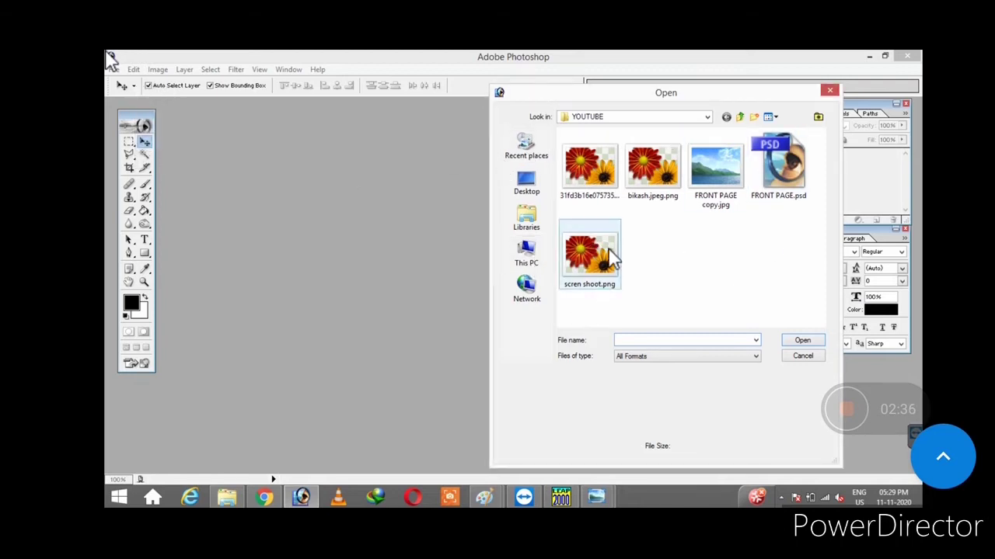
{"action": "left_click", "coordinate": [529, 192]}
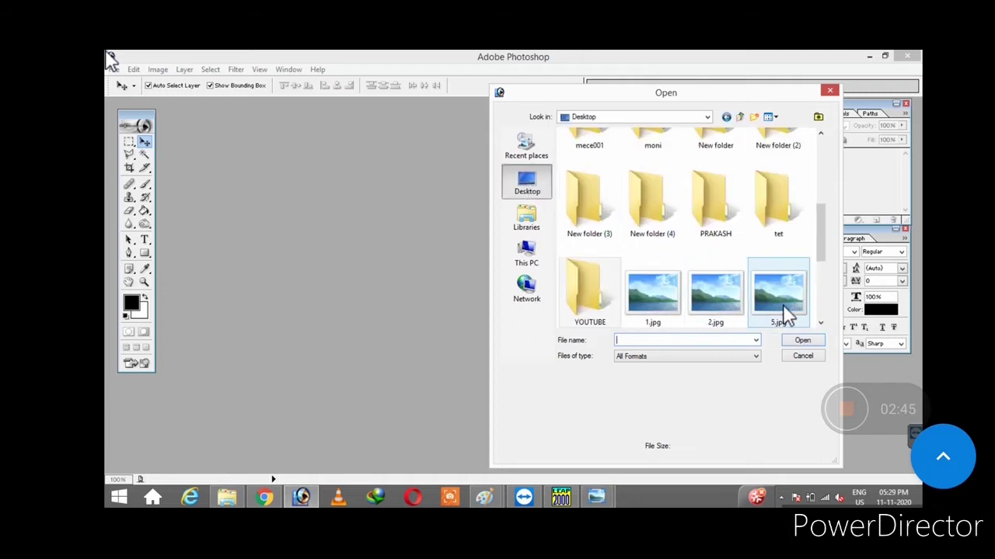
{"action": "left_click_drag", "start_coordinate": [822, 252], "coordinate": [822, 289]}
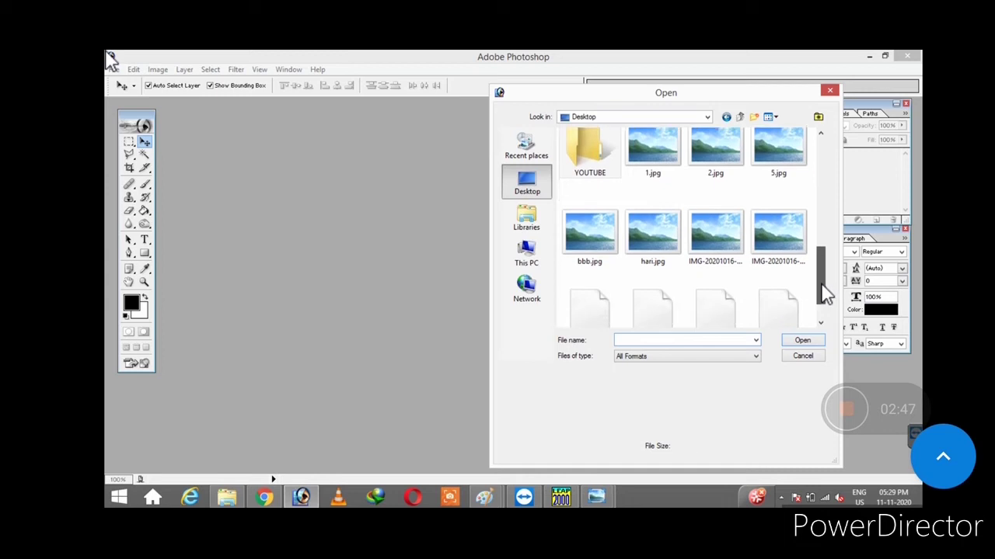
{"action": "left_click", "coordinate": [589, 254]}
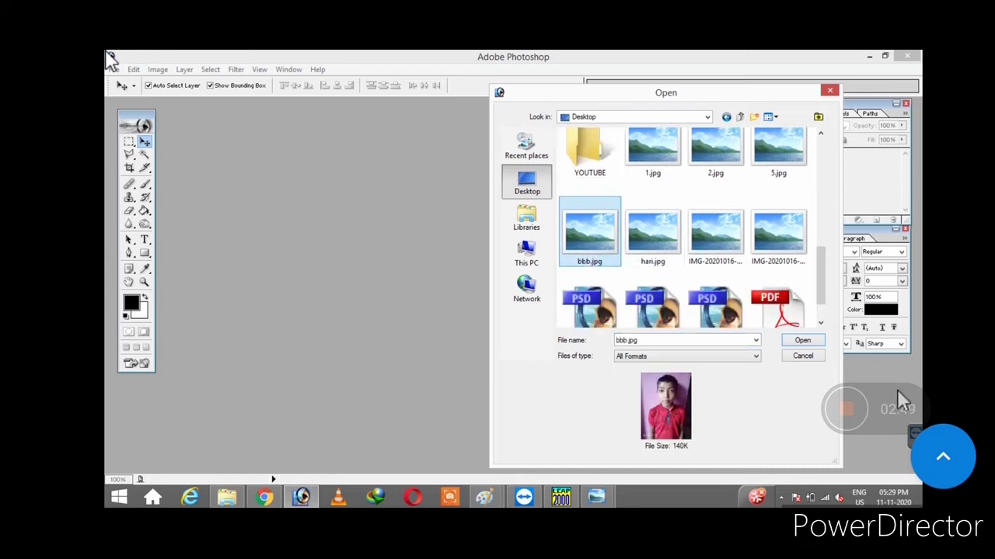
{"action": "left_click", "coordinate": [804, 341]}
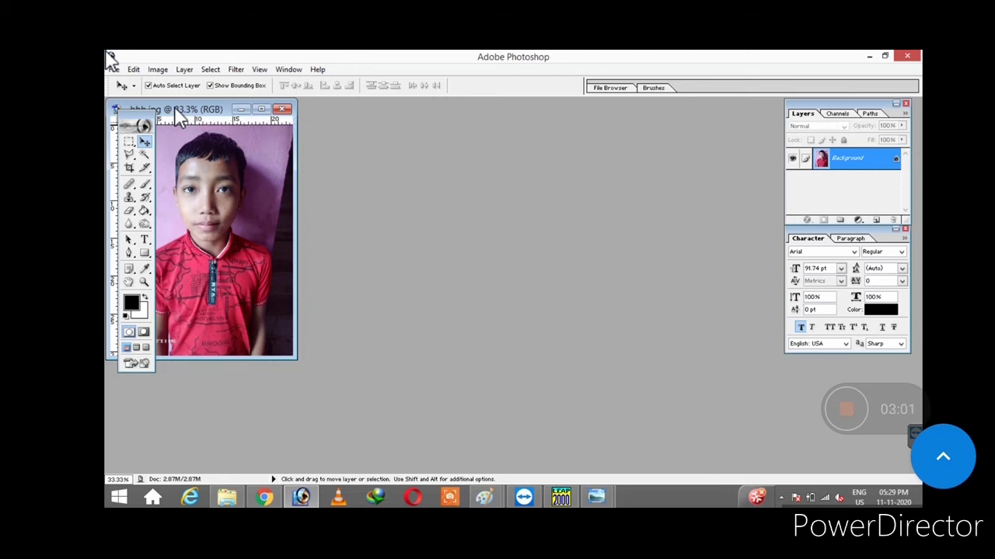
Move the bbb.jpg window clear of the toolbox and shift the toolbox into the corner of the workspace.
{"action": "left_click_drag", "start_coordinate": [177, 117], "coordinate": [473, 125]}
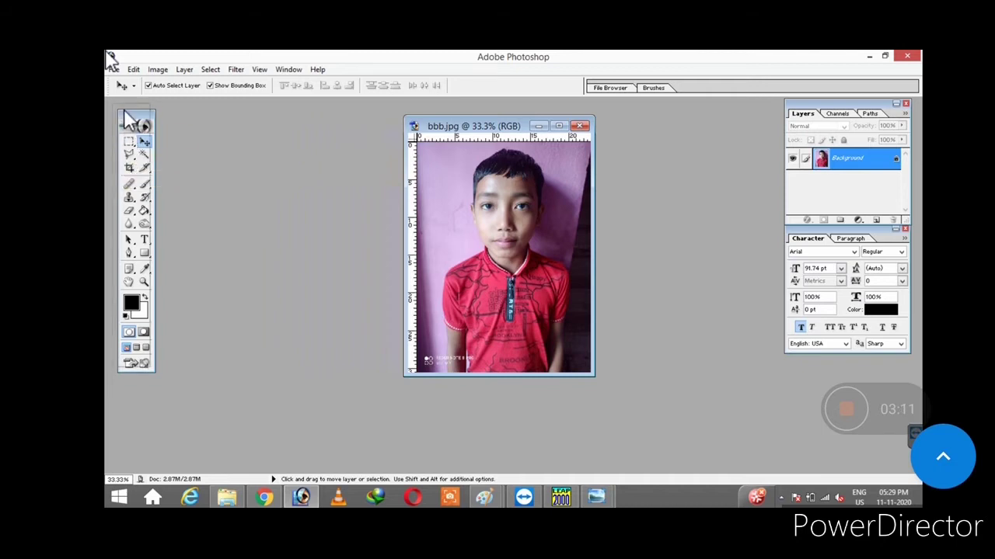
{"action": "left_click_drag", "start_coordinate": [132, 118], "coordinate": [123, 109]}
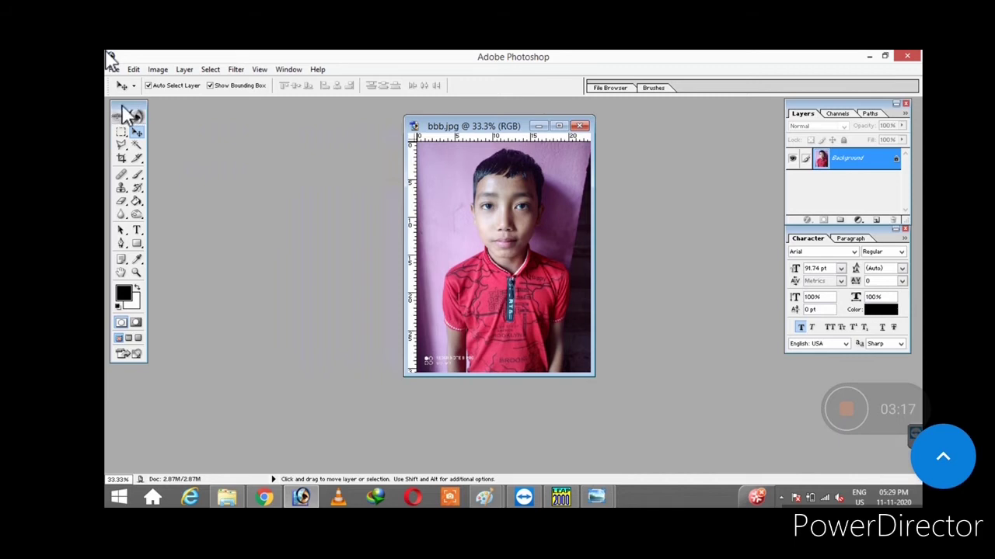
Hide the toolbox and show it again.
{"action": "left_click", "coordinate": [289, 70]}
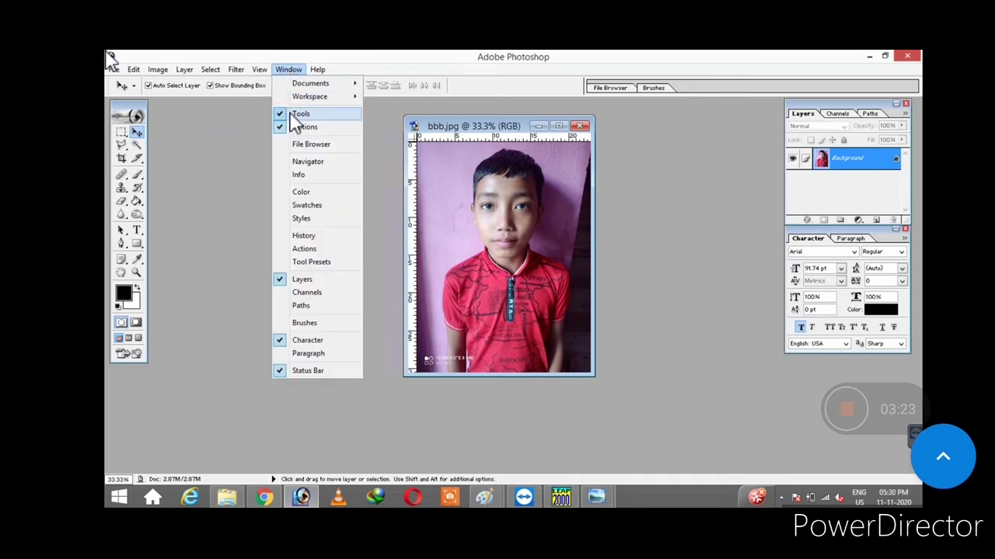
{"action": "left_click", "coordinate": [299, 114]}
{"action": "left_click", "coordinate": [289, 70]}
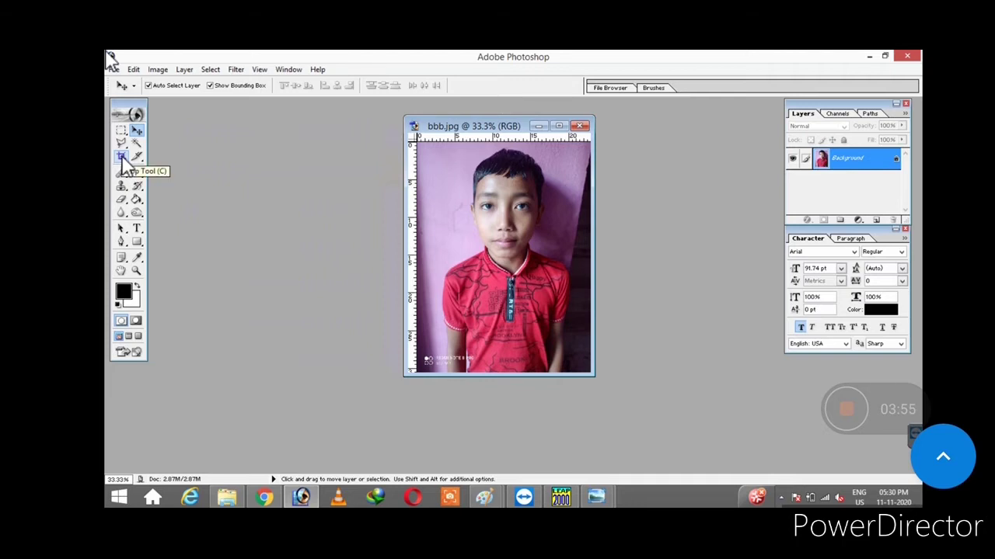
Maximize the photo window and crop the photo to the boy's head and shoulders at 3 cm by 3.5 cm, 300 pixels/inch.
{"action": "left_click", "coordinate": [122, 158]}
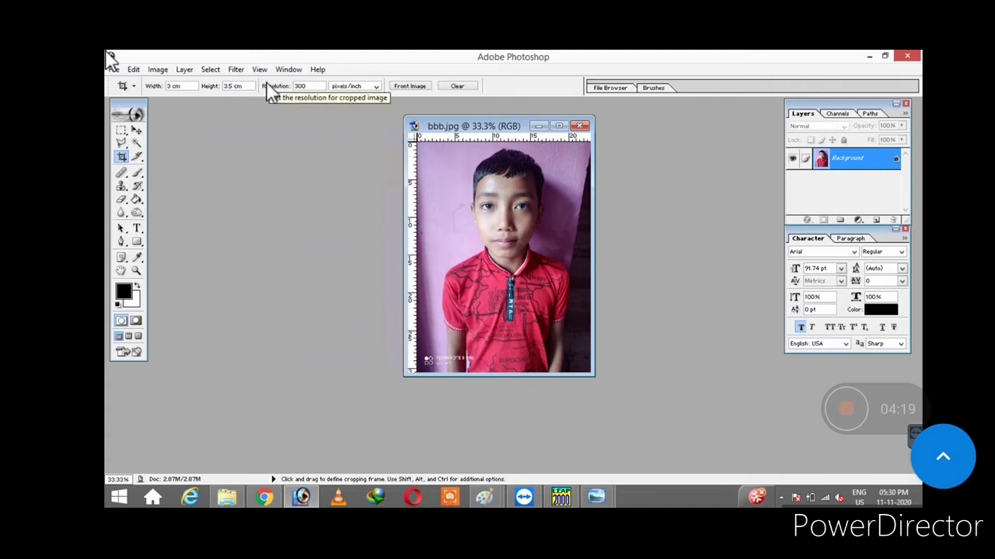
{"action": "left_click", "coordinate": [558, 127]}
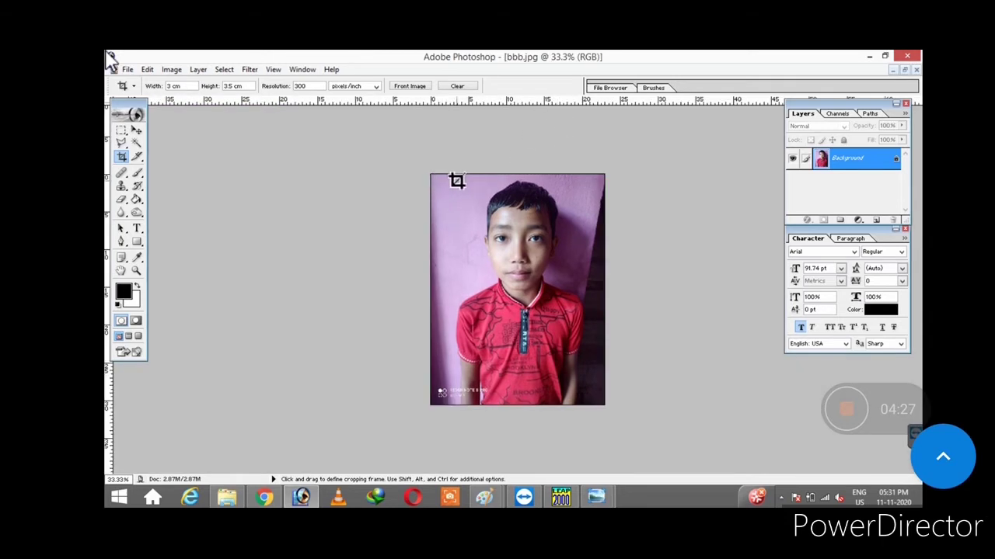
{"action": "mouse_move", "coordinate": [456, 180]}
{"action": "left_mouse_down"}
{"action": "mouse_move", "coordinate": [531, 236]}
{"action": "mouse_move", "coordinate": [589, 302]}
{"action": "mouse_move", "coordinate": [595, 328]}
{"action": "mouse_move", "coordinate": [585, 330]}
{"action": "left_mouse_up"}
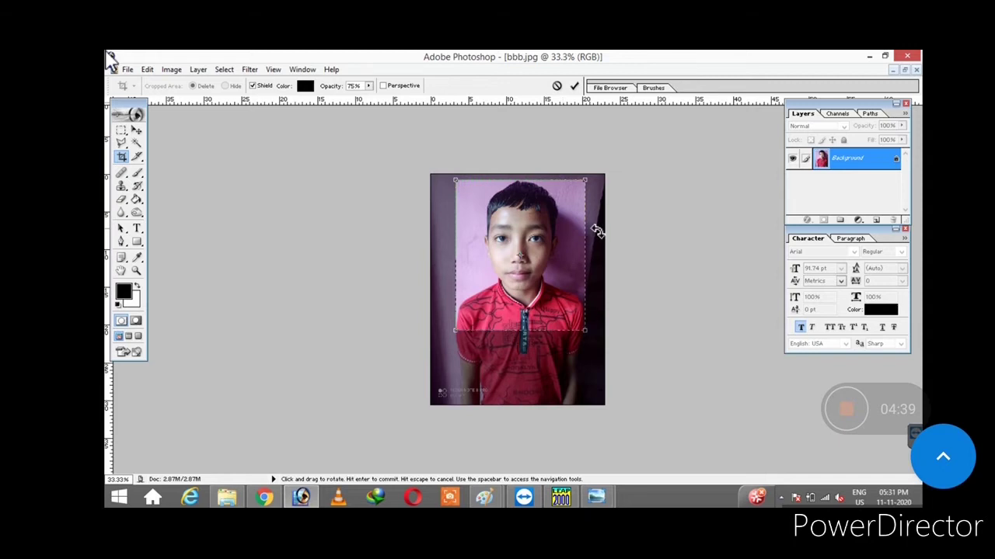
{"action": "left_click", "coordinate": [137, 136]}
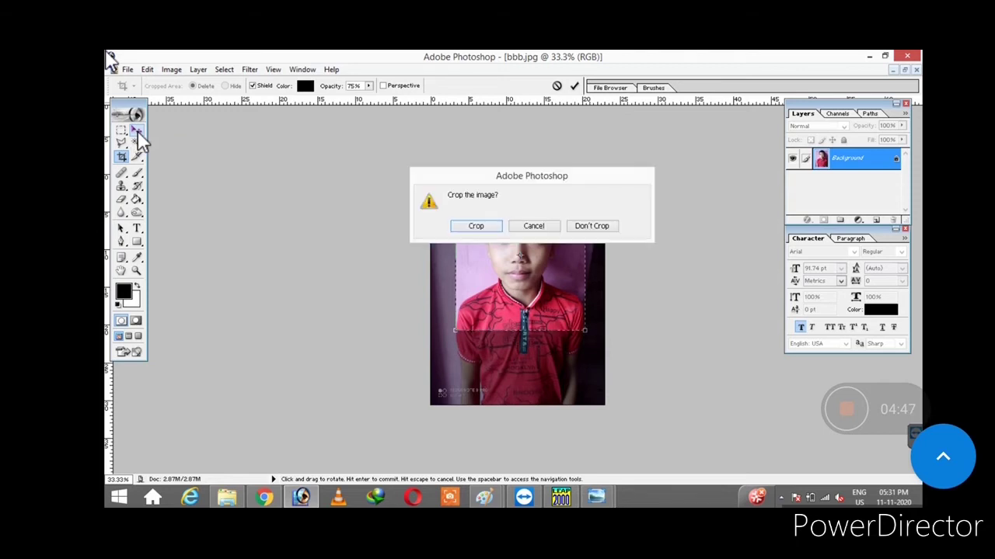
{"action": "left_click", "coordinate": [476, 228]}
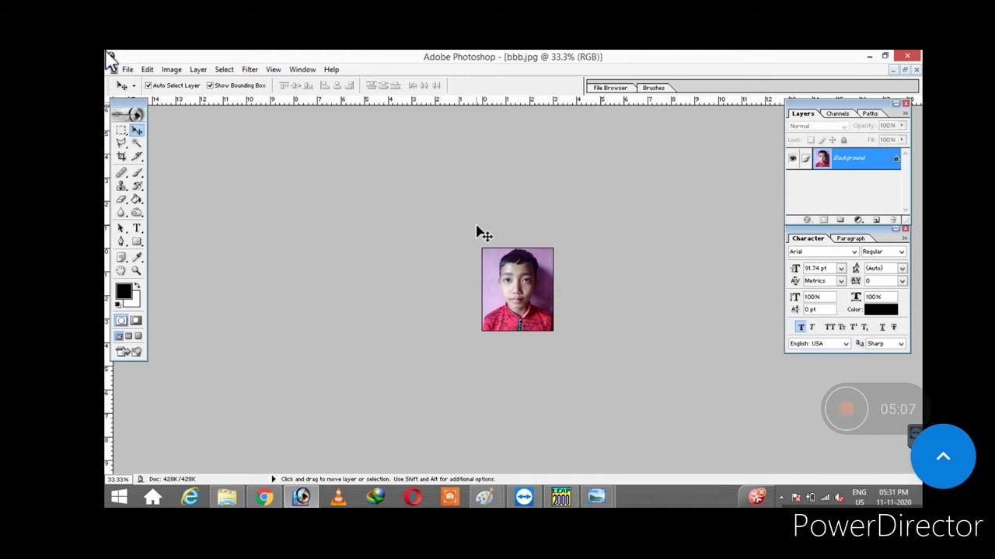
Examine the cropped portrait's detail and framing at magnifications up to 200%, ending at 100%.
{"action": "key", "text": "ctrl+plus"}
{"action": "key", "text": "ctrl+plus"}
{"action": "key", "text": "ctrl+plus"}
{"action": "key", "text": "ctrl+plus"}
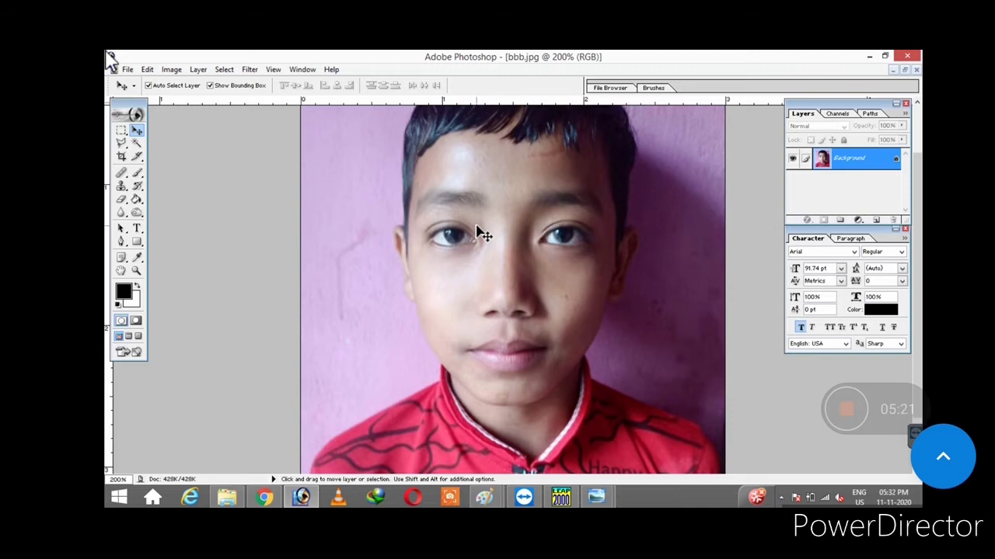
{"action": "key", "text": "ctrl+minus"}
{"action": "key", "text": "ctrl+minus"}
{"action": "key", "text": "ctrl+plus"}
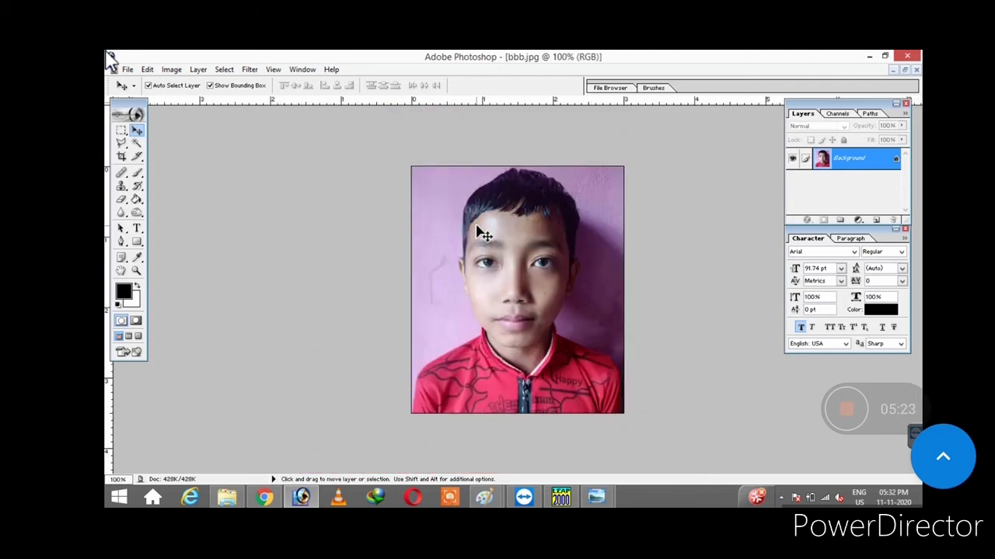
{"action": "key", "text": "ctrl+minus"}
{"action": "key", "text": "ctrl+minus"}
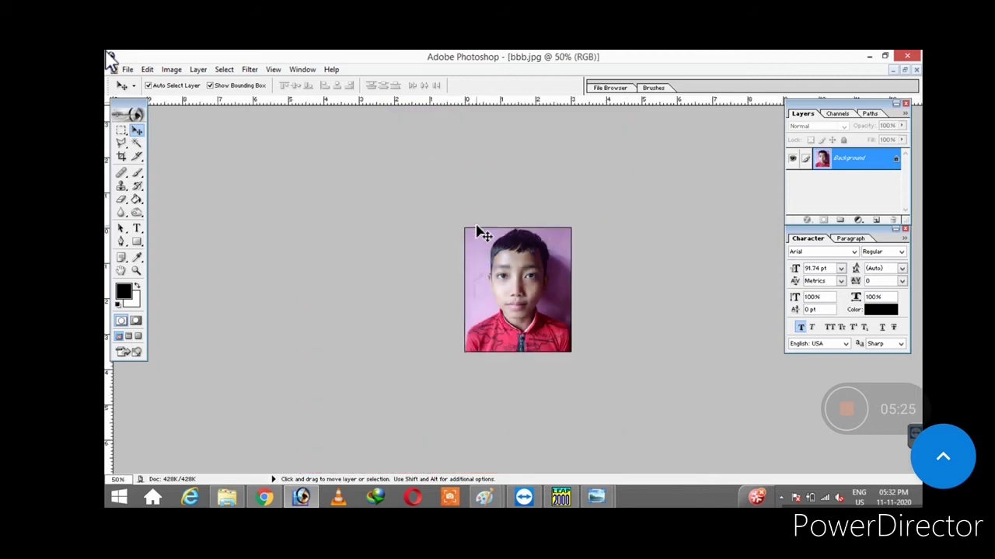
{"action": "key", "text": "ctrl+plus"}
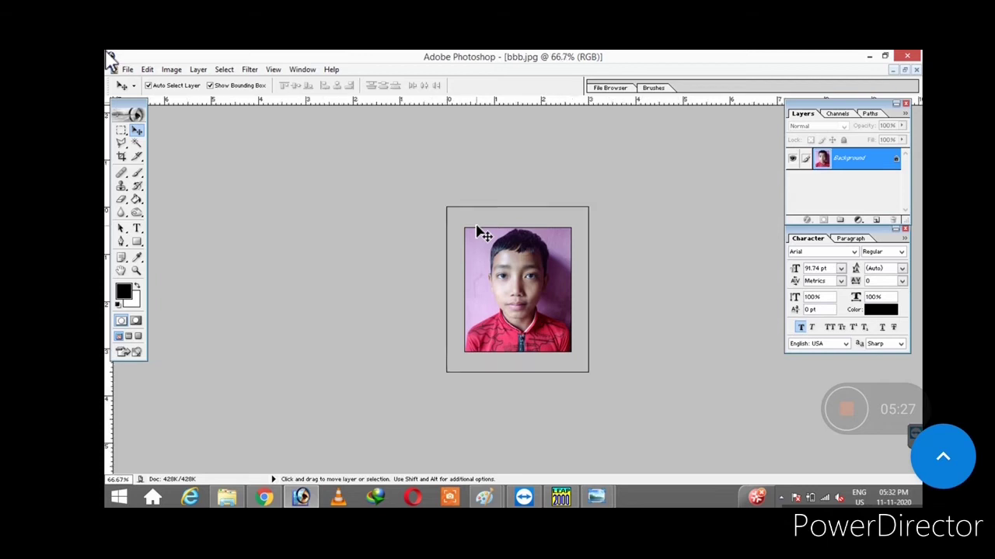
{"action": "key", "text": "ctrl+plus"}
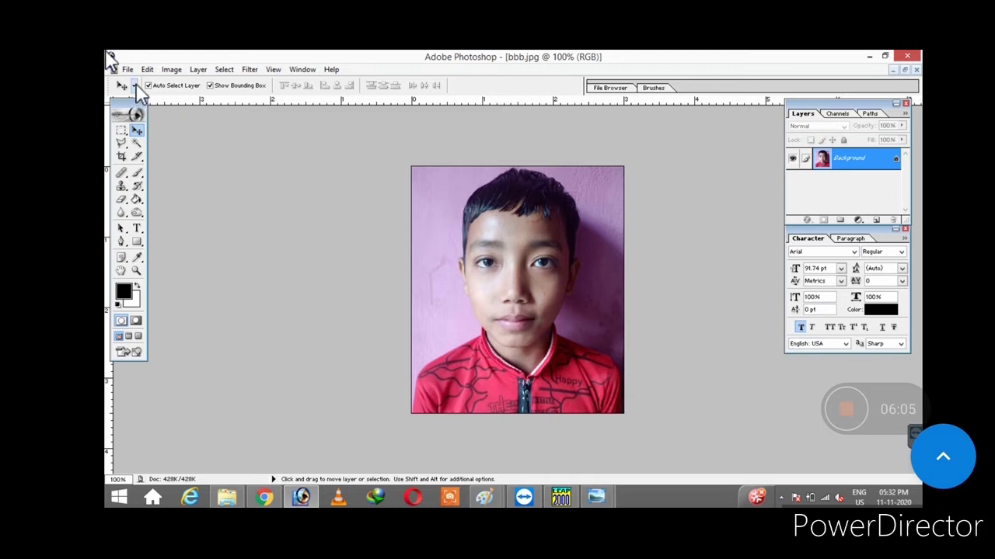
Create a new A4 document at 300 pixels/inch in RGB Color with white contents and move its window clear of the toolbox.
{"action": "left_click", "coordinate": [127, 69]}
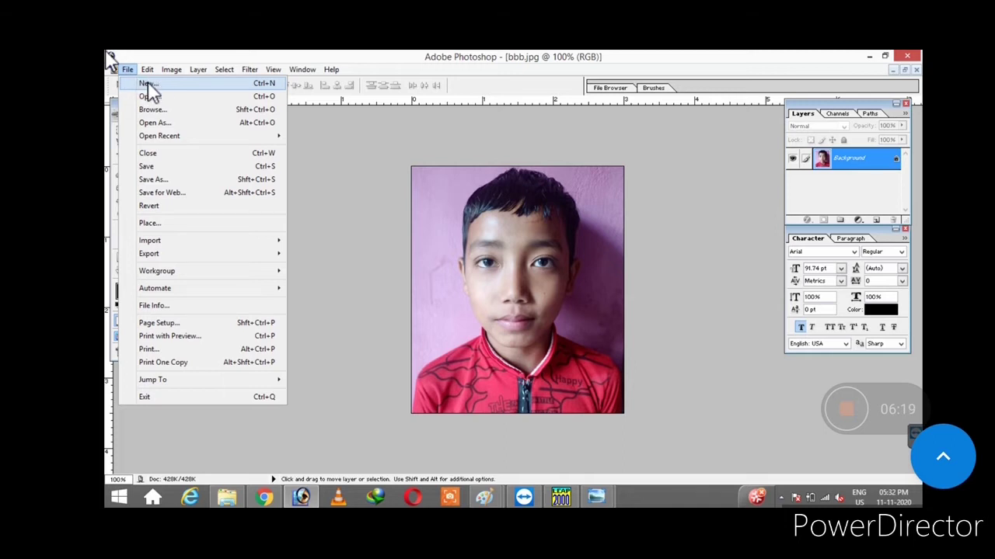
{"action": "left_click", "coordinate": [148, 85]}
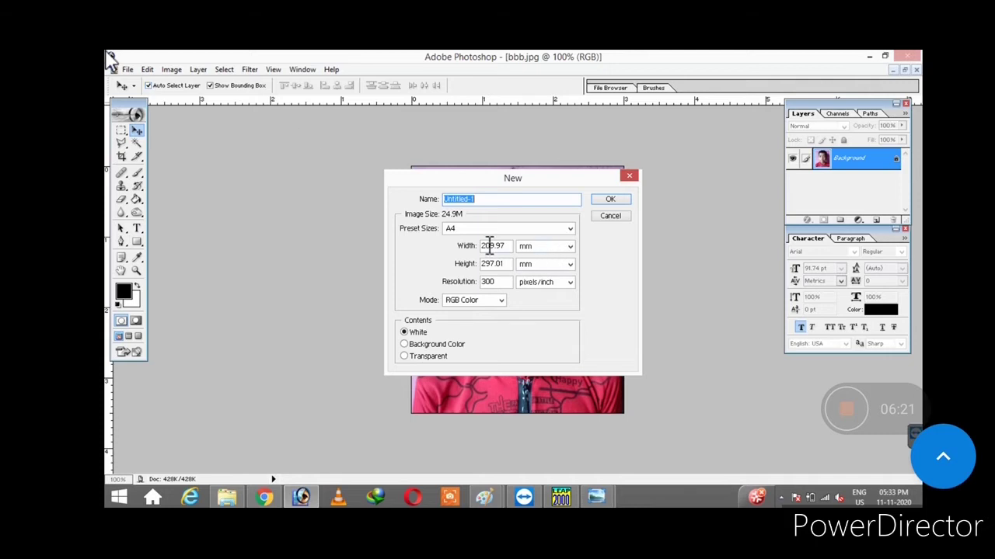
{"action": "left_click", "coordinate": [485, 304]}
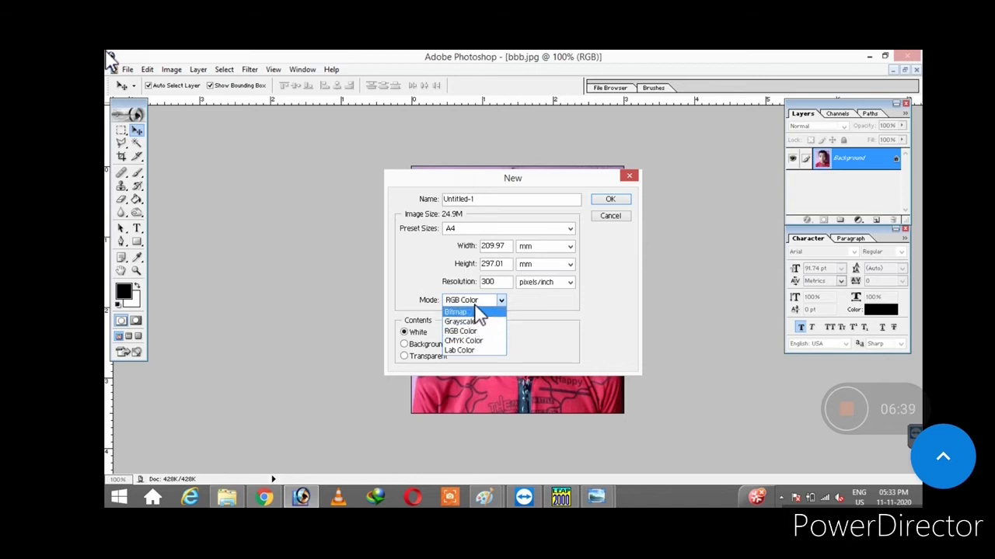
{"action": "left_click", "coordinate": [482, 300]}
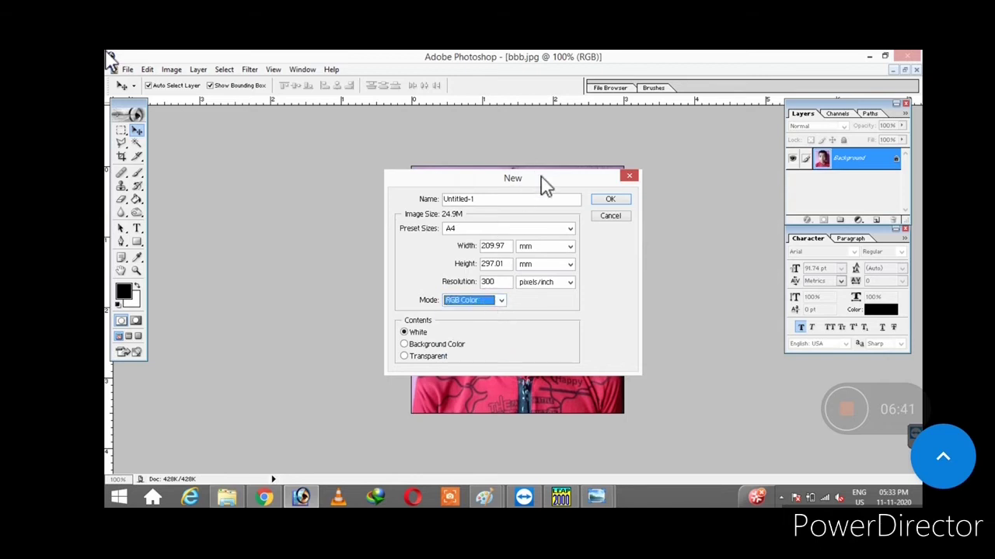
{"action": "left_click", "coordinate": [611, 199]}
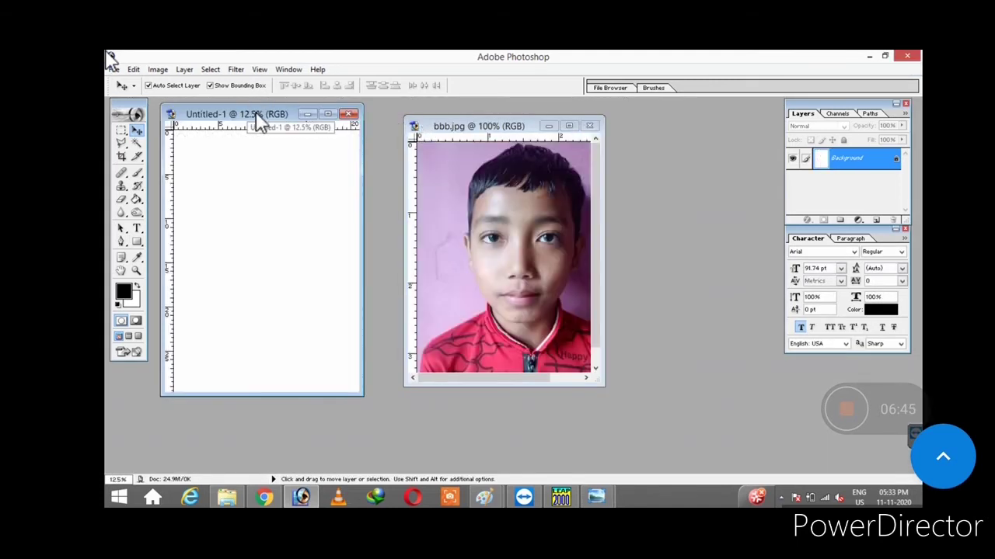
{"action": "left_click_drag", "start_coordinate": [260, 125], "coordinate": [275, 124]}
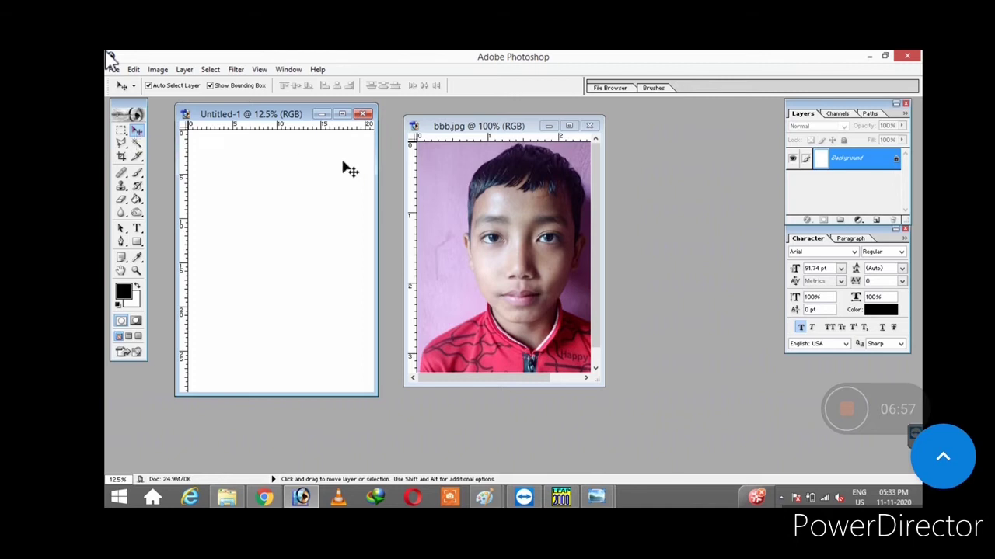
Copy the cropped portrait from bbb.jpg onto the blank A4 page twice, as two separate layers.
{"action": "left_click", "coordinate": [463, 228]}
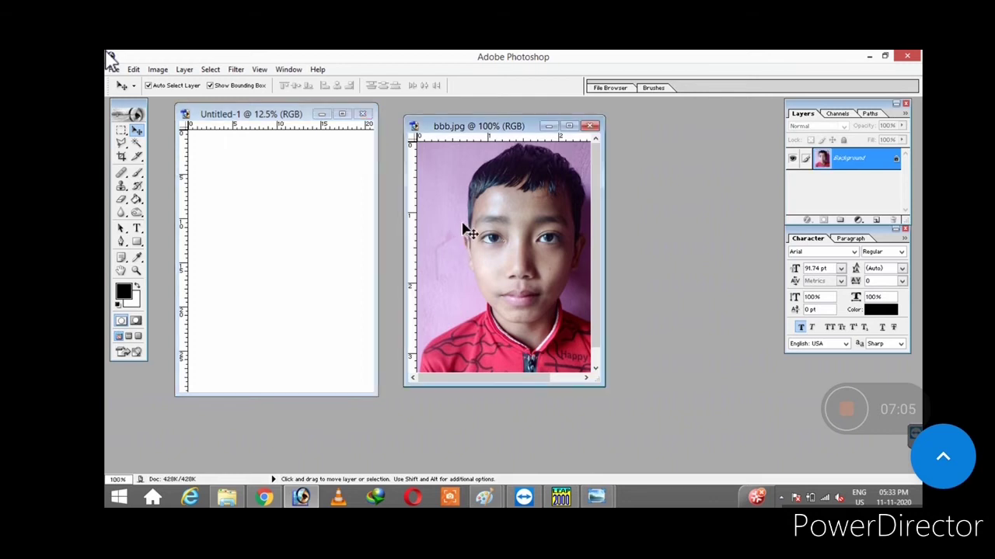
{"action": "left_click_drag", "start_coordinate": [463, 226], "coordinate": [271, 191]}
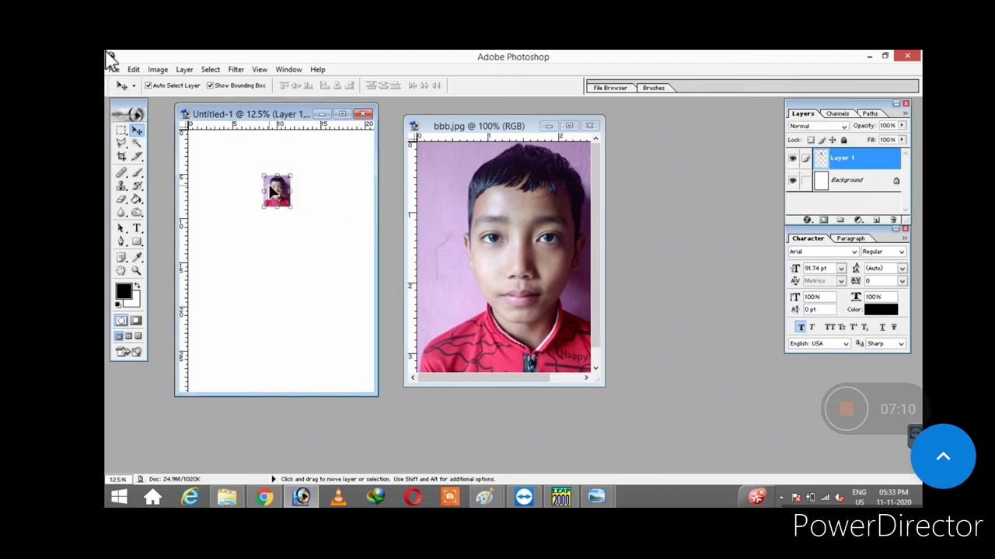
{"action": "left_click", "coordinate": [485, 217]}
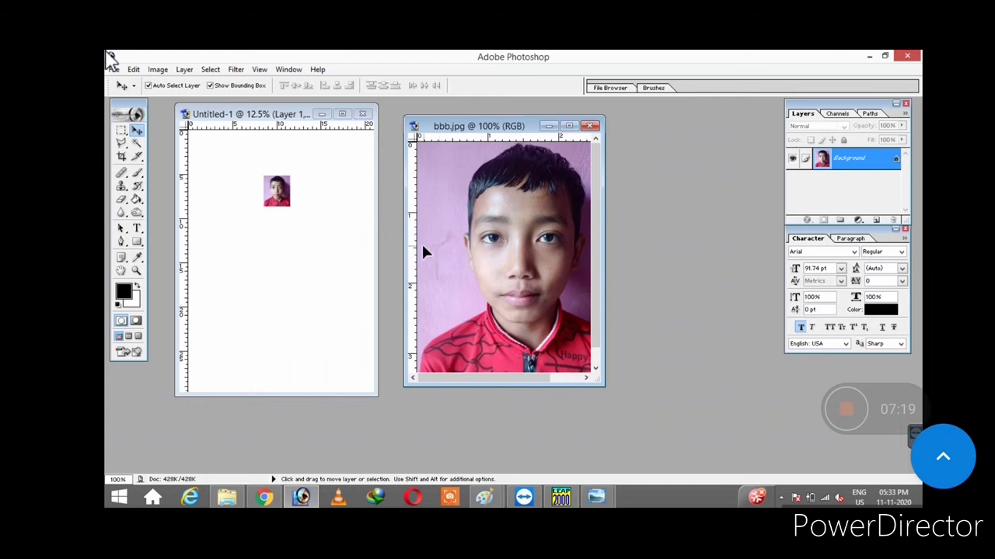
{"action": "left_click_drag", "start_coordinate": [423, 251], "coordinate": [347, 264]}
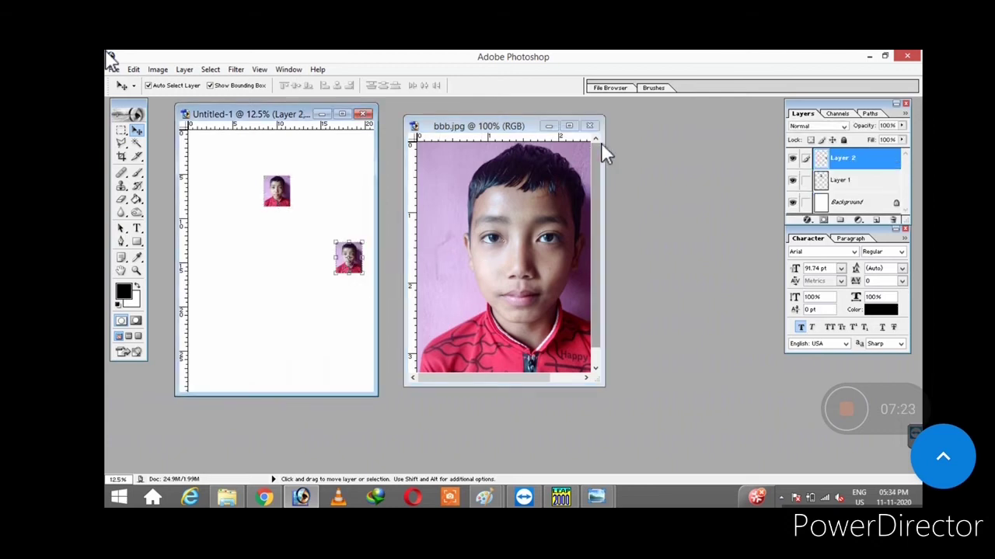
Minimize the bbb.jpg window and maximize the A4 page's window.
{"action": "left_click", "coordinate": [549, 128]}
{"action": "left_click", "coordinate": [549, 126]}
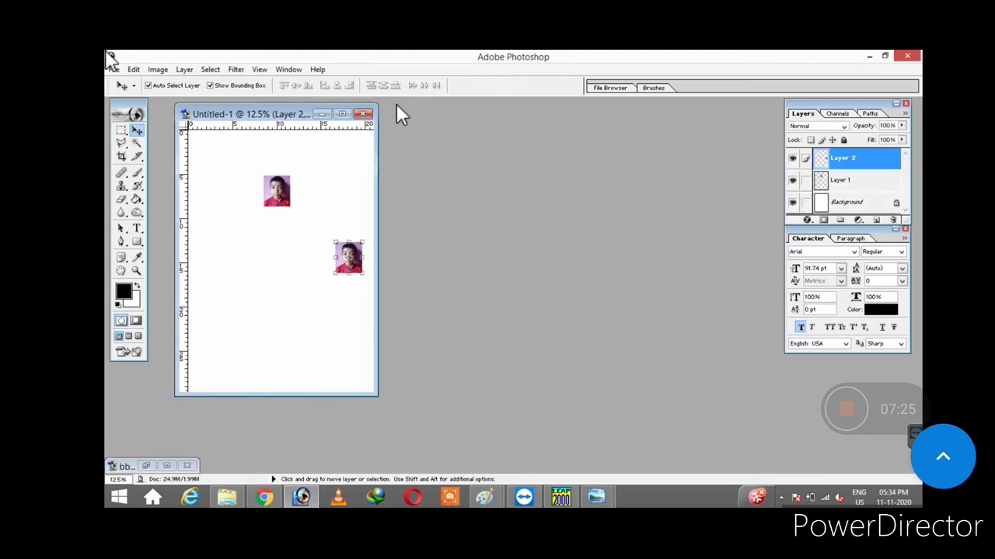
{"action": "left_click", "coordinate": [342, 114]}
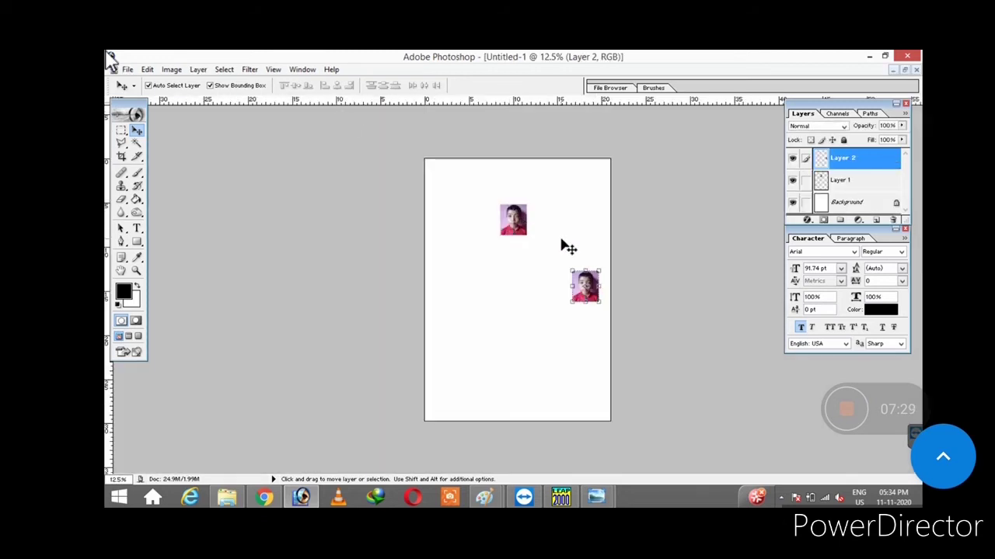
Position the upper portrait near the page's top-left corner with a small margin and align the other portrait directly to its right.
{"action": "left_click", "coordinate": [520, 226]}
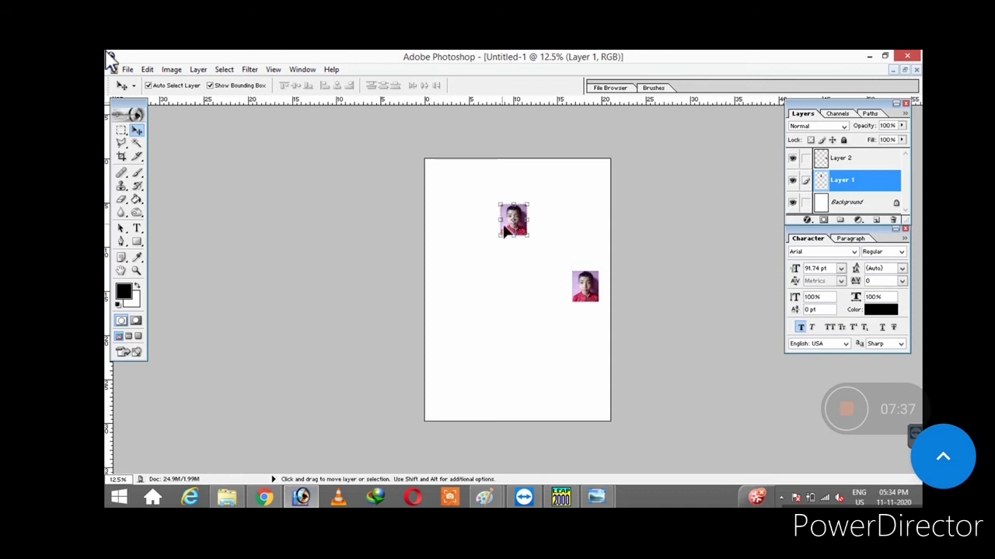
{"action": "left_click_drag", "start_coordinate": [506, 233], "coordinate": [440, 192]}
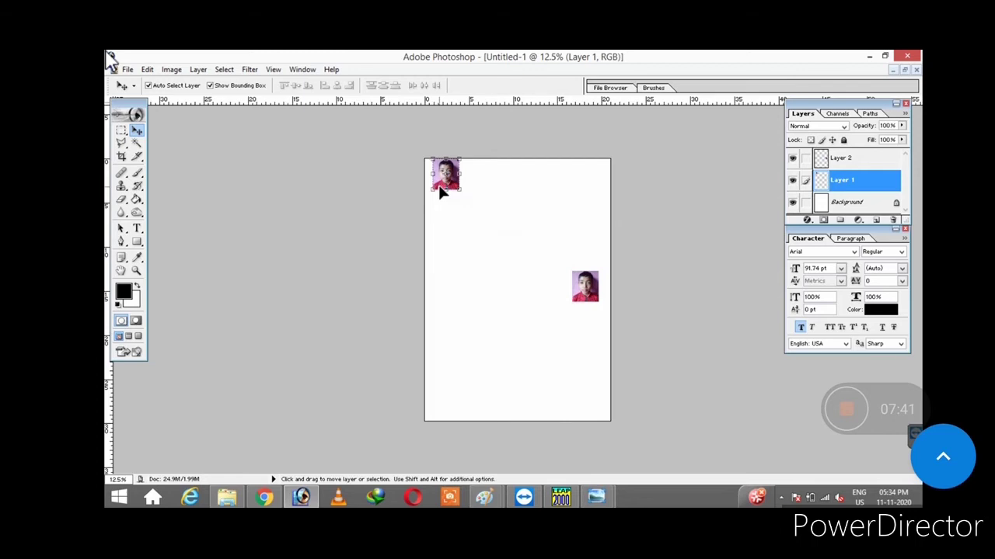
{"action": "key", "text": "Left"}
{"action": "key", "text": "Left"}
{"action": "key", "text": "Down"}
{"action": "key", "text": "Down"}
{"action": "key", "text": "Down"}
{"action": "key", "text": "Down"}
{"action": "key", "text": "Down"}
{"action": "key", "text": "Down"}
{"action": "key", "text": "Down"}
{"action": "key", "text": "Down"}
{"action": "key", "text": "Down"}
{"action": "key", "text": "Left"}
{"action": "key", "text": "Left"}
{"action": "key", "text": "Left"}
{"action": "key", "text": "Left"}
{"action": "left_click", "coordinate": [592, 291]}
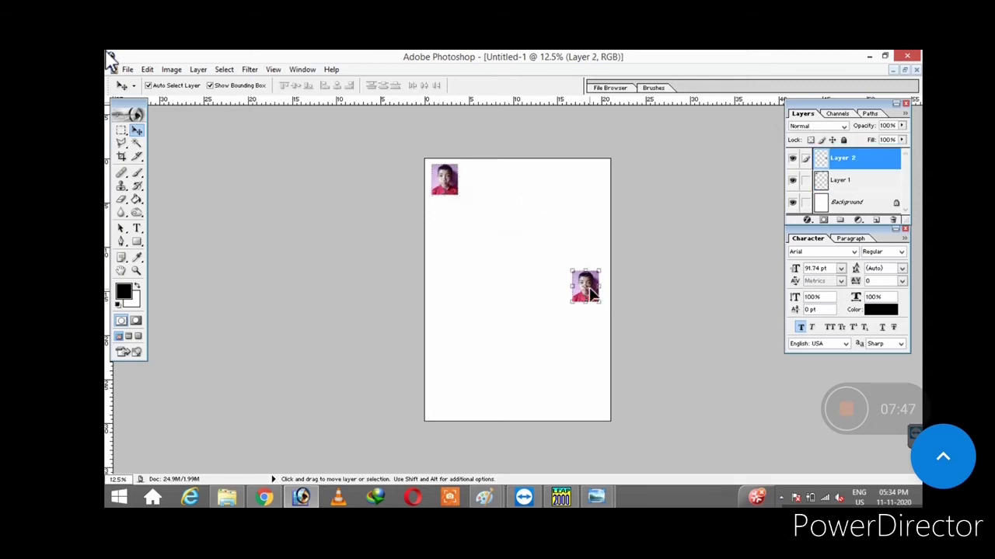
{"action": "left_click_drag", "start_coordinate": [586, 293], "coordinate": [478, 197]}
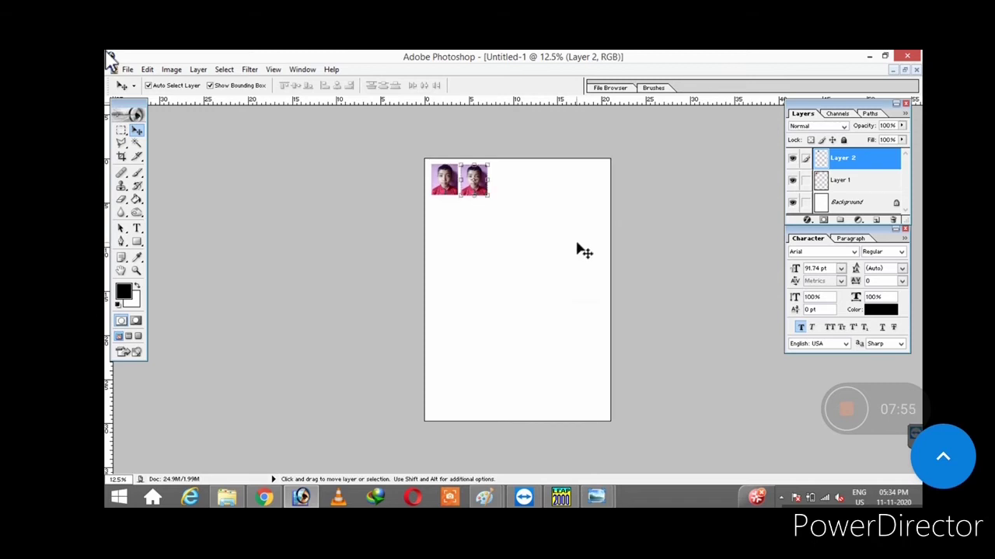
Duplicate the second portrait rightward to complete a top row of six evenly spaced portraits, nudging the fourth one into line.
{"action": "key", "text": "ctrl+plus"}
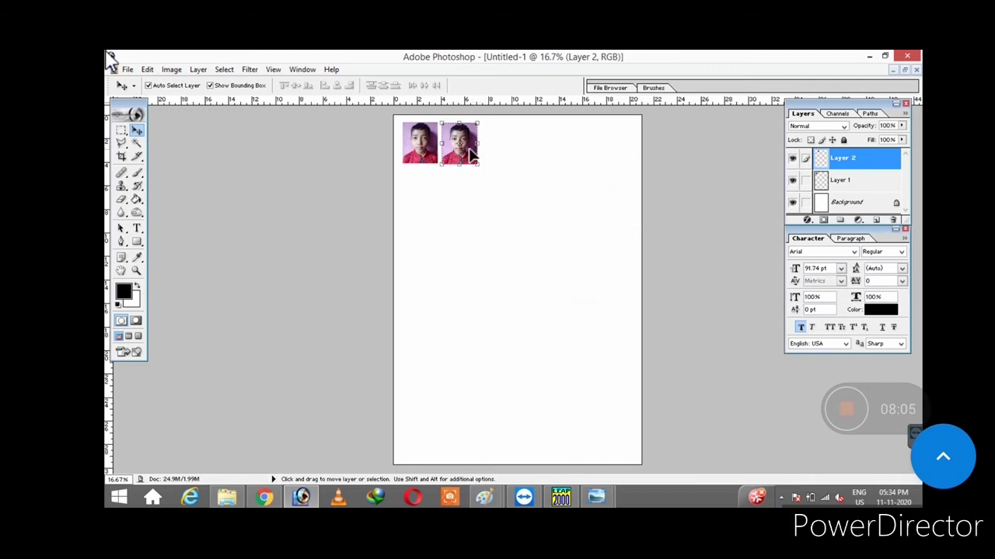
{"action": "key", "text": "alt"}
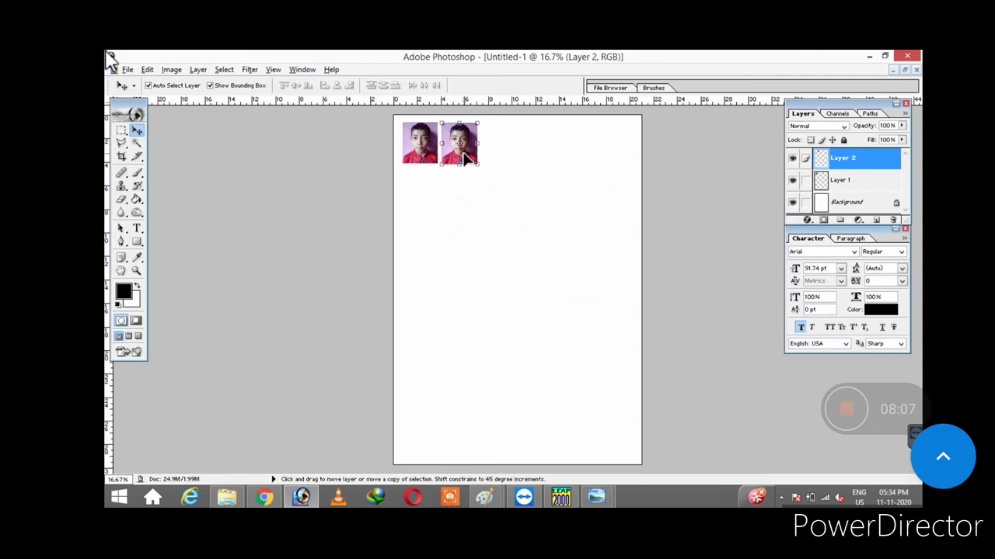
{"action": "left_click_drag", "start_coordinate": [465, 159], "coordinate": [503, 159]}
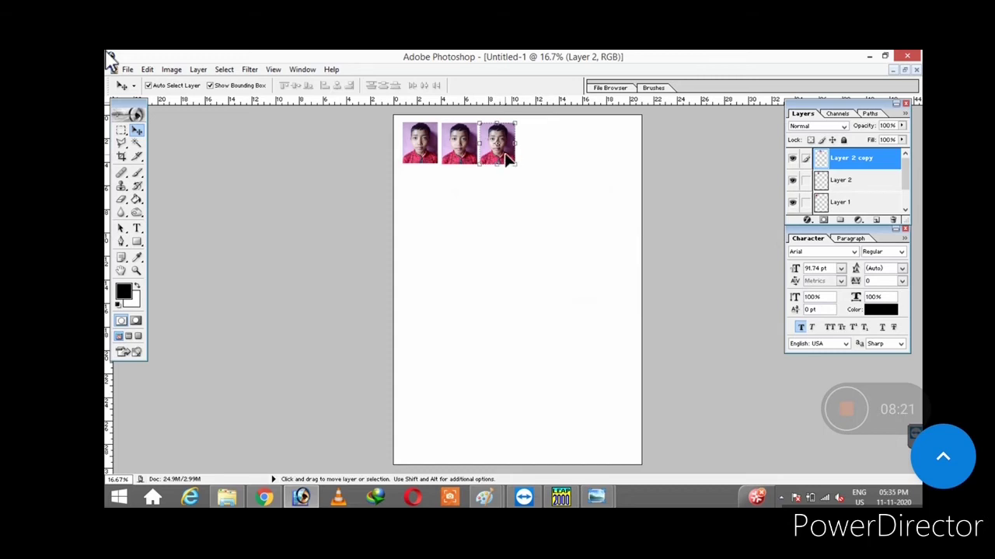
{"action": "key", "text": "alt"}
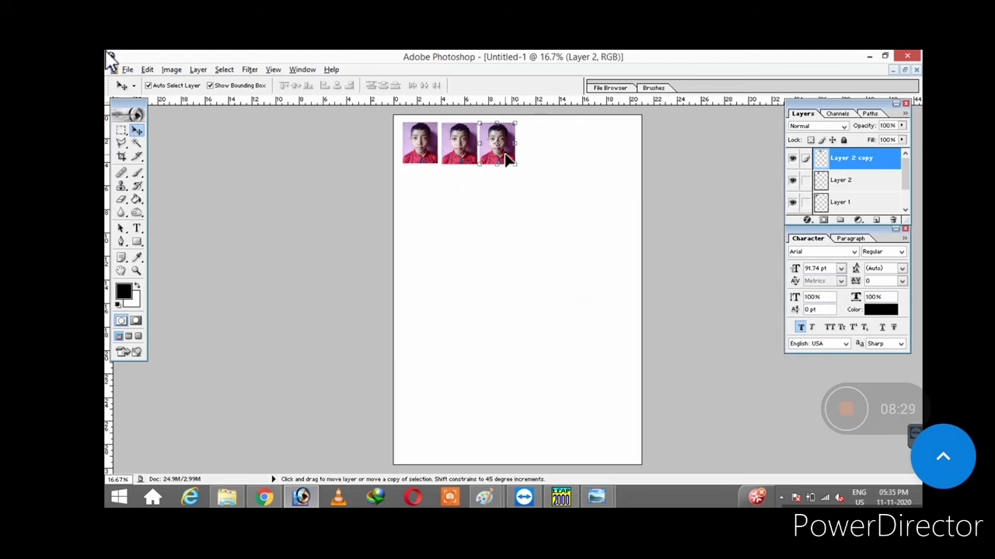
{"action": "left_click_drag", "start_coordinate": [505, 160], "coordinate": [544, 160]}
{"action": "key", "text": "Up"}
{"action": "key", "text": "Up"}
{"action": "key", "text": "Up"}
{"action": "key", "text": "Up"}
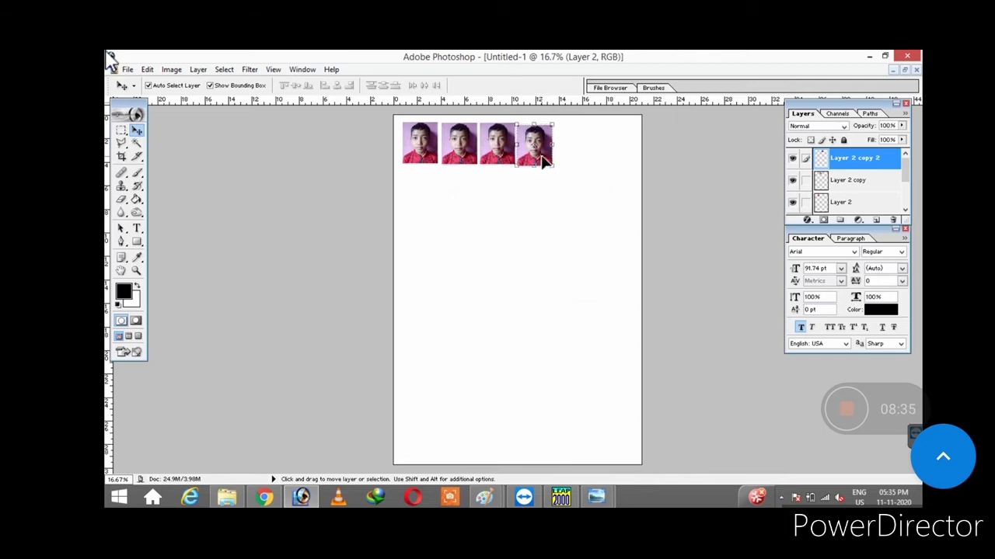
{"action": "key", "text": "Right"}
{"action": "key", "text": "Right"}
{"action": "key", "text": "Right"}
{"action": "key", "text": "Right"}
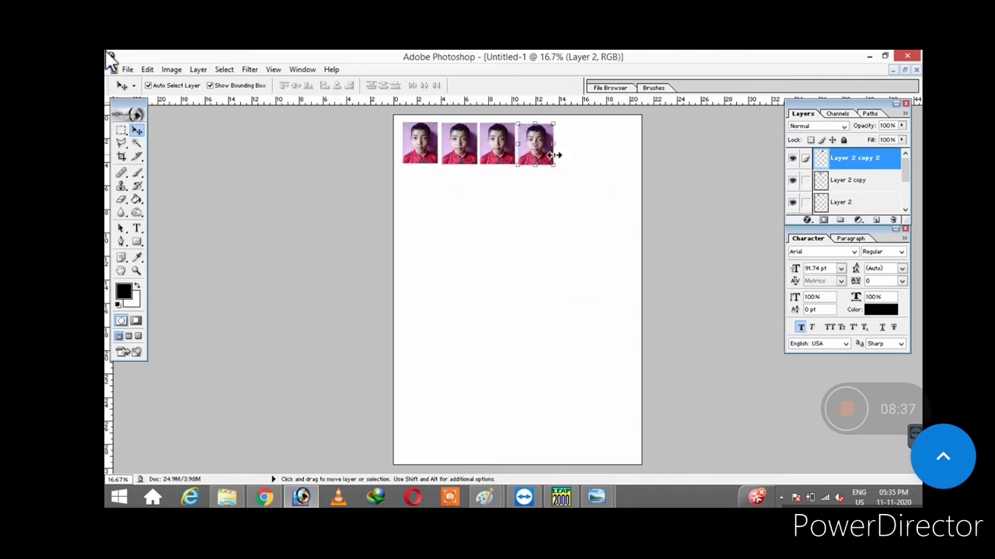
{"action": "left_click_drag", "start_coordinate": [545, 156], "coordinate": [621, 158]}
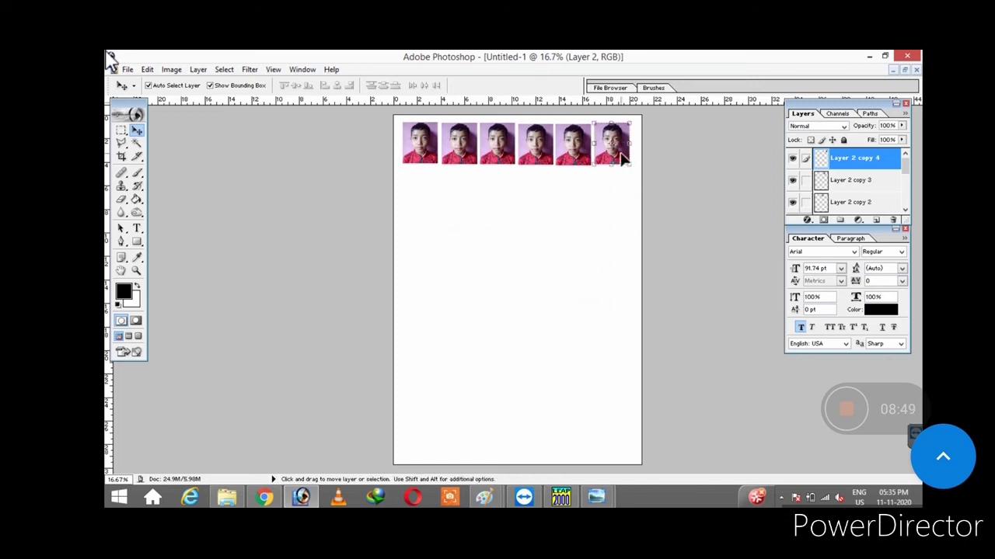
Merge all six portrait layers into one layer and place a duplicate of the row directly below the original.
{"action": "key", "text": "ctrl+e"}
{"action": "key", "text": "ctrl+e"}
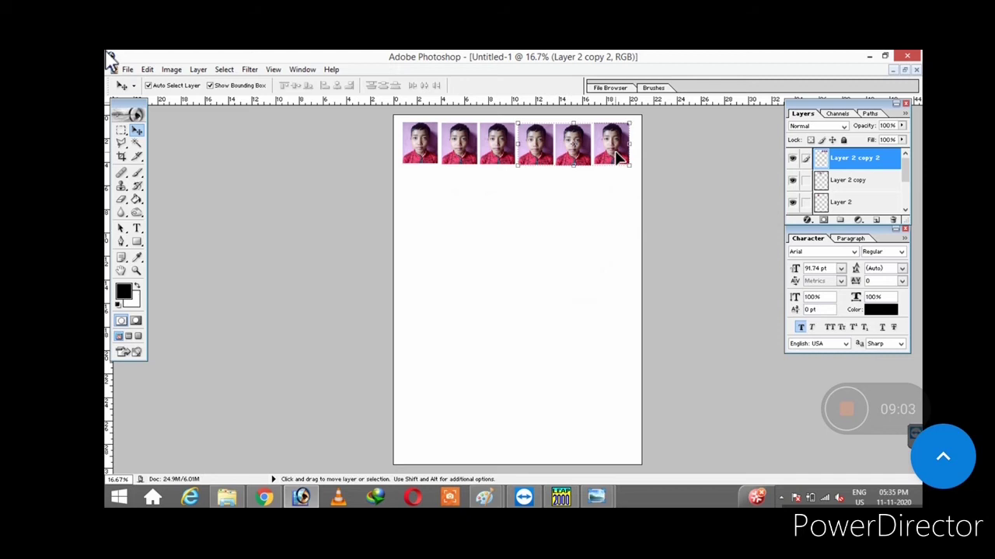
{"action": "key", "text": "ctrl+z"}
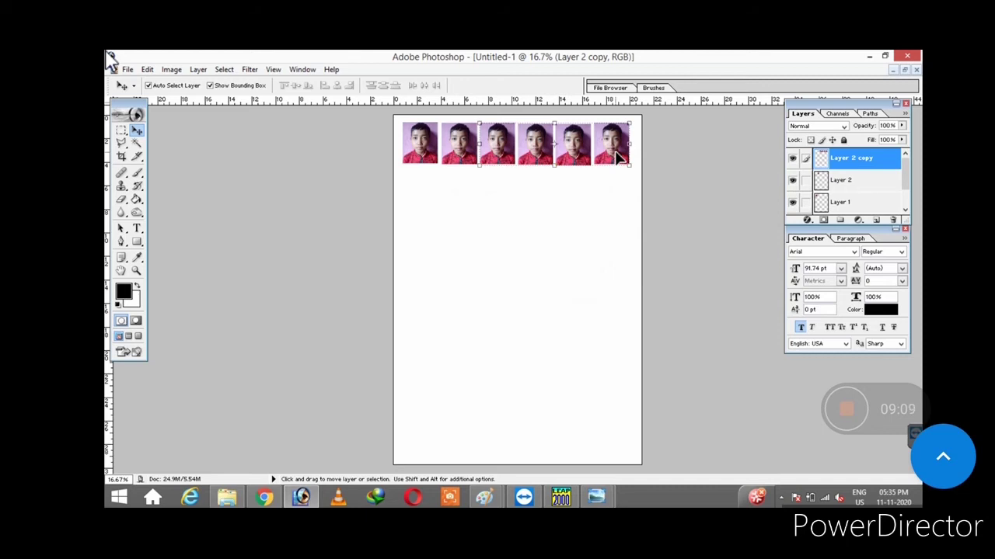
{"action": "key", "text": "ctrl+e"}
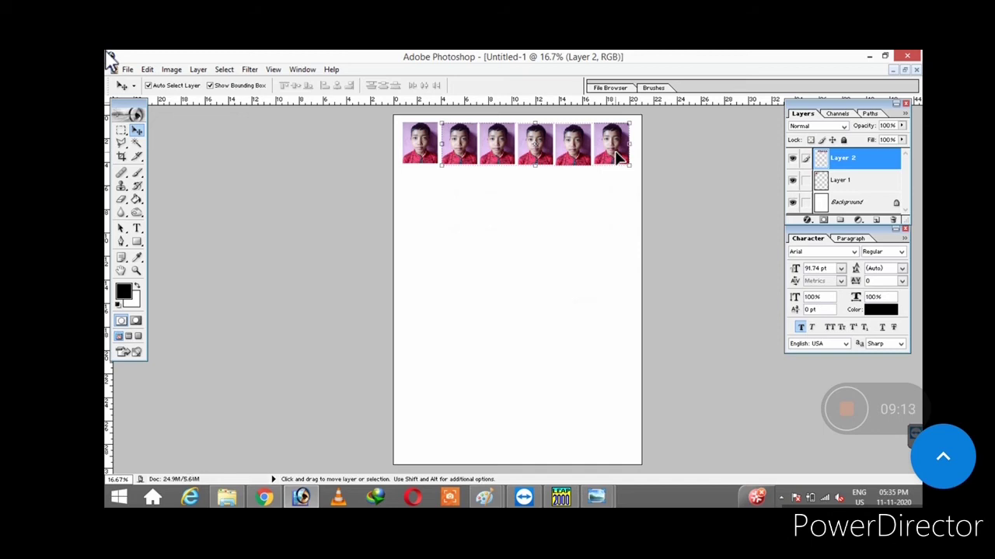
{"action": "key", "text": "ctrl+e"}
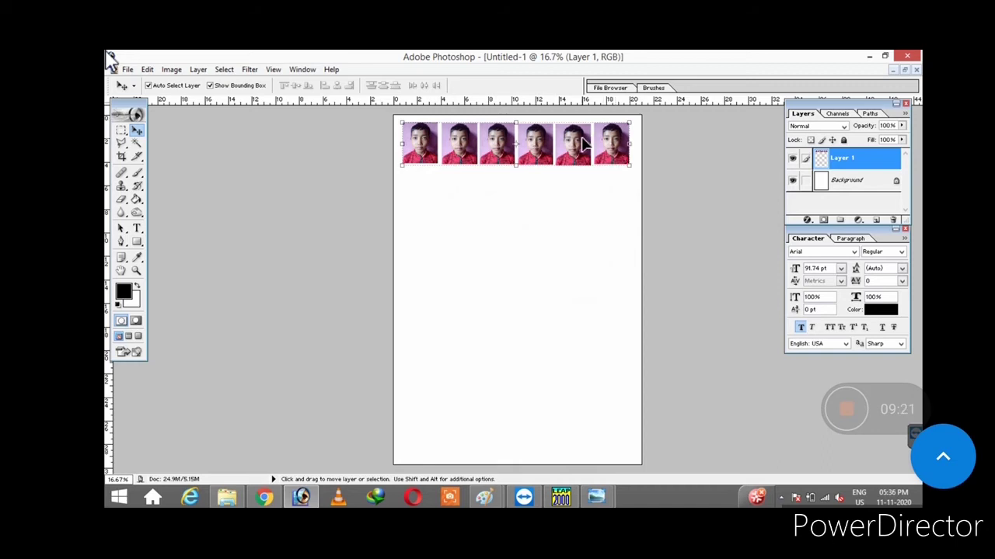
{"action": "key", "text": "alt"}
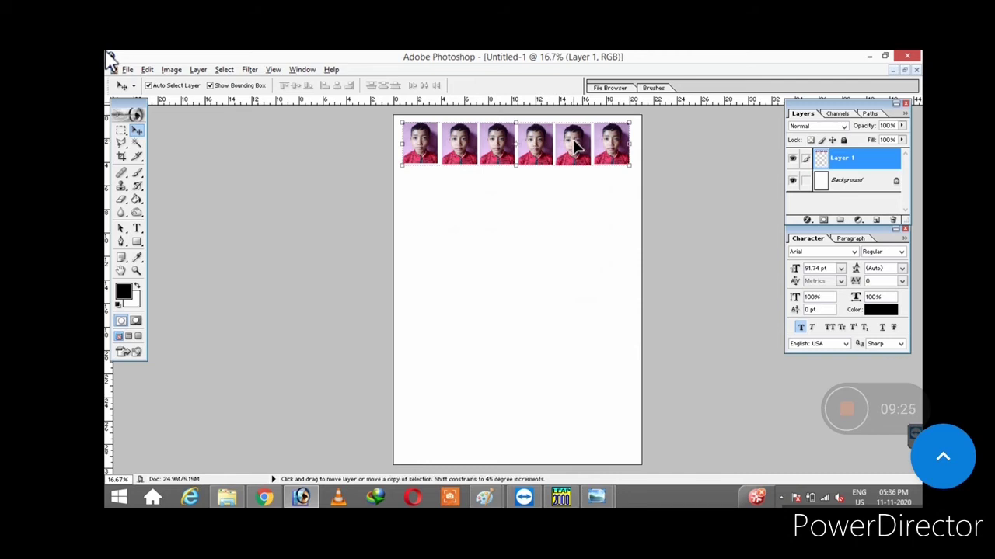
{"action": "left_click_drag", "start_coordinate": [575, 147], "coordinate": [575, 194]}
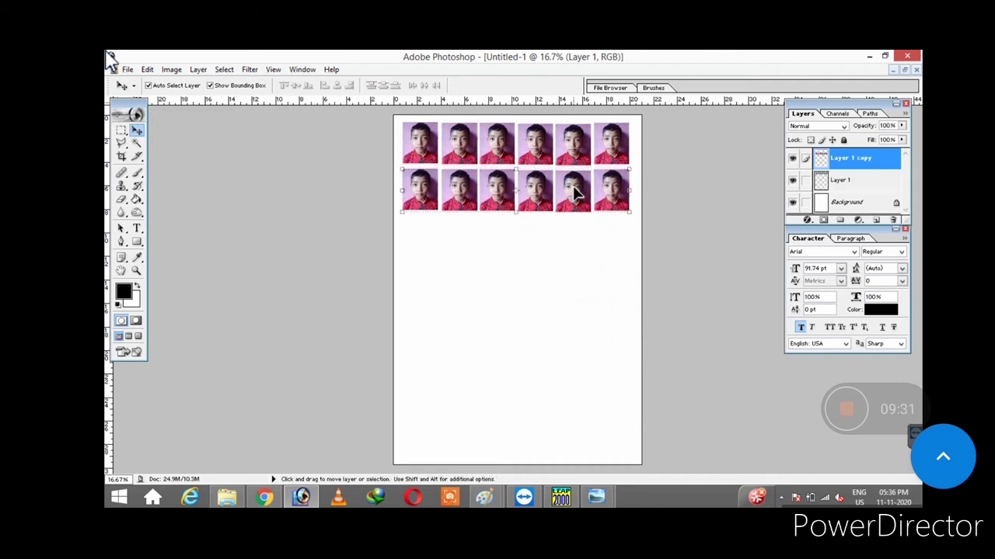
Merge the two portrait rows into one layer and duplicate that block directly below to make four rows.
{"action": "key", "text": "alt"}
{"action": "key", "text": "ctrl+e"}
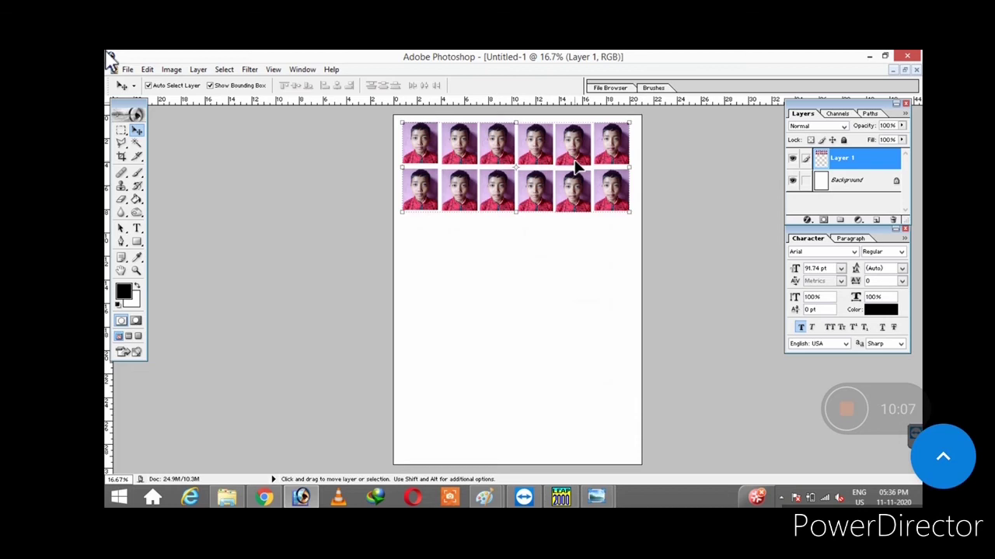
{"action": "key", "text": "alt"}
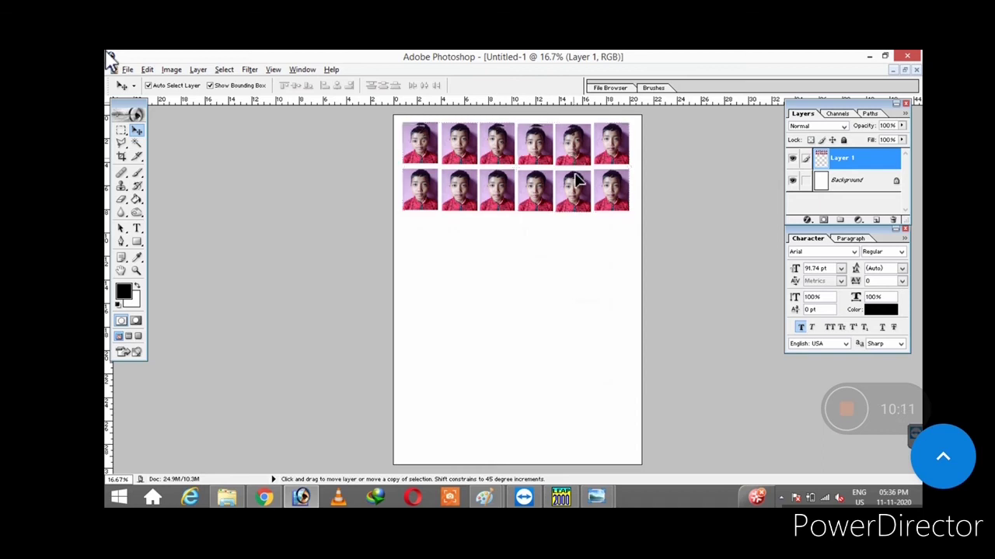
{"action": "left_click_drag", "start_coordinate": [575, 159], "coordinate": [575, 257]}
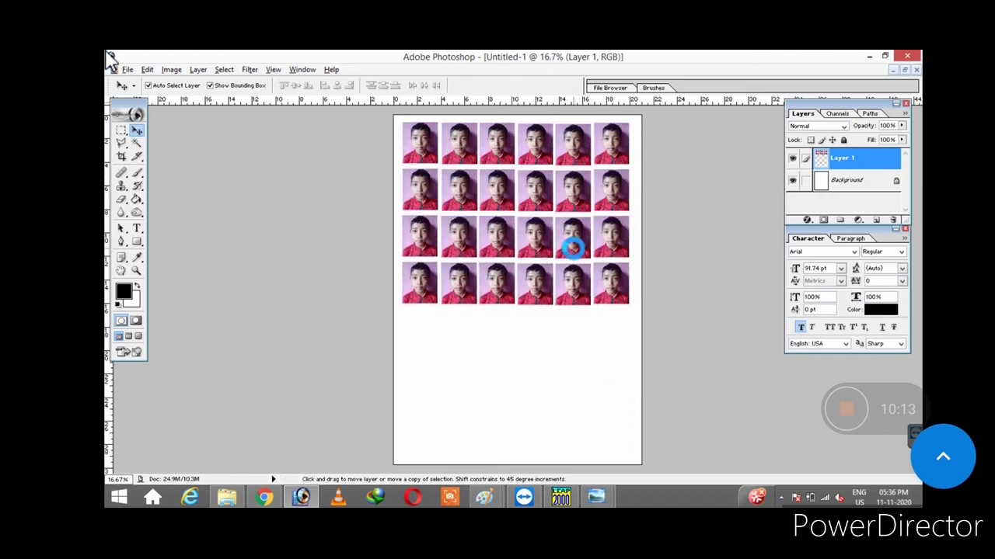
Nudge the duplicated two-row block slightly upward and merge it with the two rows above into one layer.
{"action": "key", "text": "Up"}
{"action": "key", "text": "Up"}
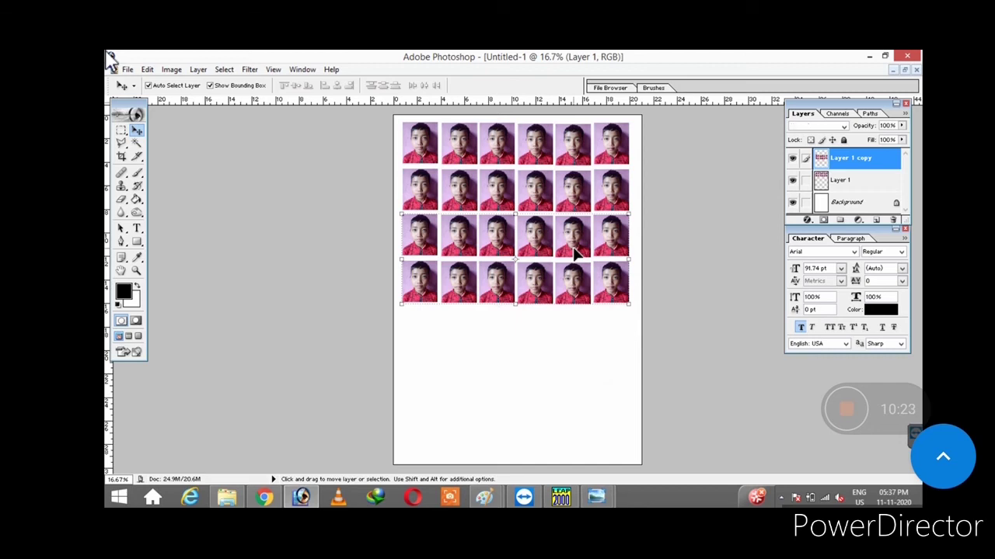
{"action": "key", "text": "ctrl+e"}
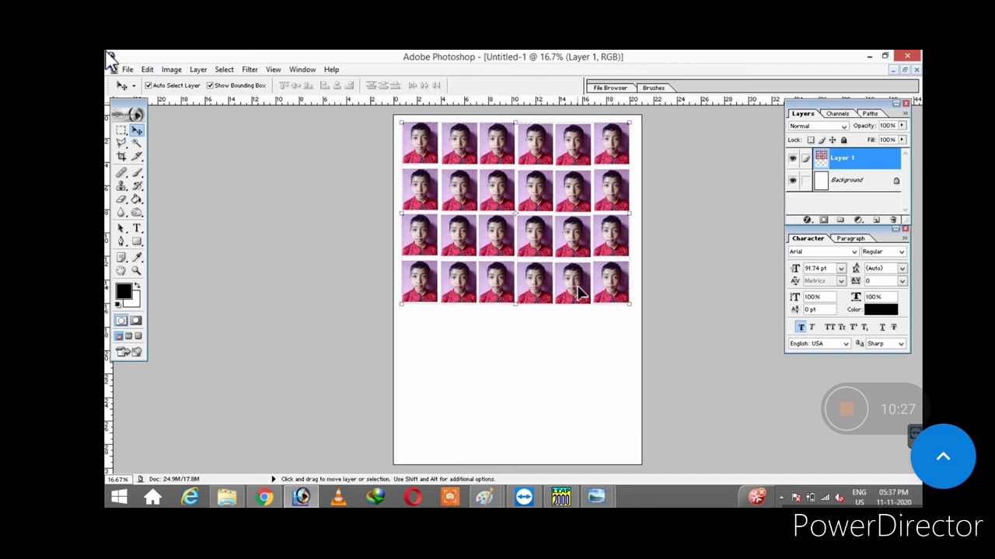
Duplicate the merged four-row block and place the copy directly beneath it to fill the rest of the page.
{"action": "key", "text": "alt"}
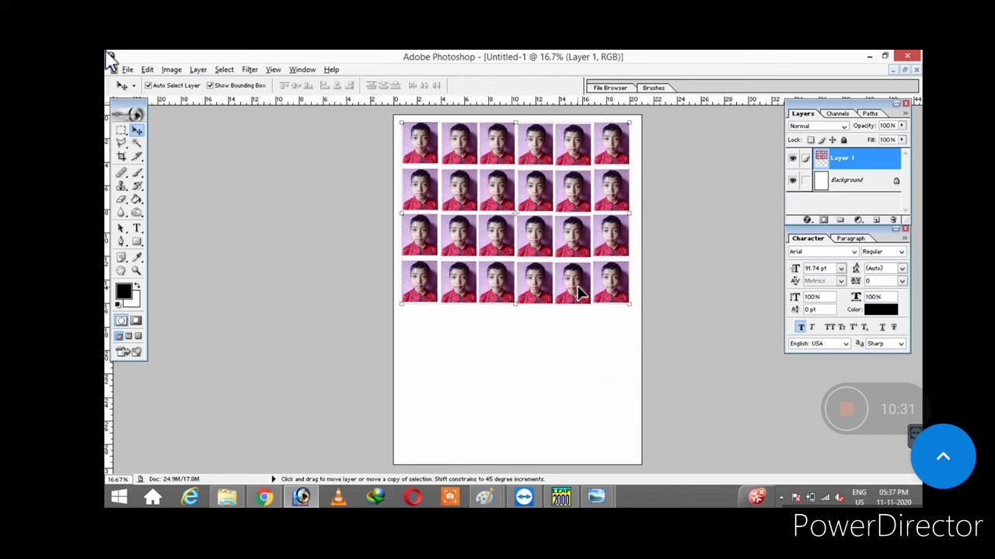
{"action": "left_click_drag", "start_coordinate": [578, 291], "coordinate": [575, 471]}
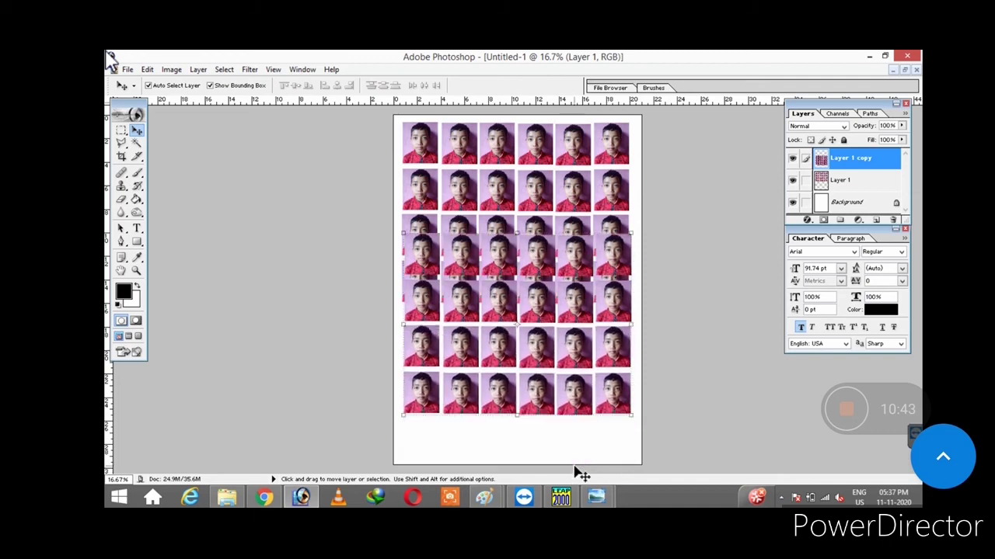
{"action": "left_click_drag", "start_coordinate": [538, 355], "coordinate": [542, 433]}
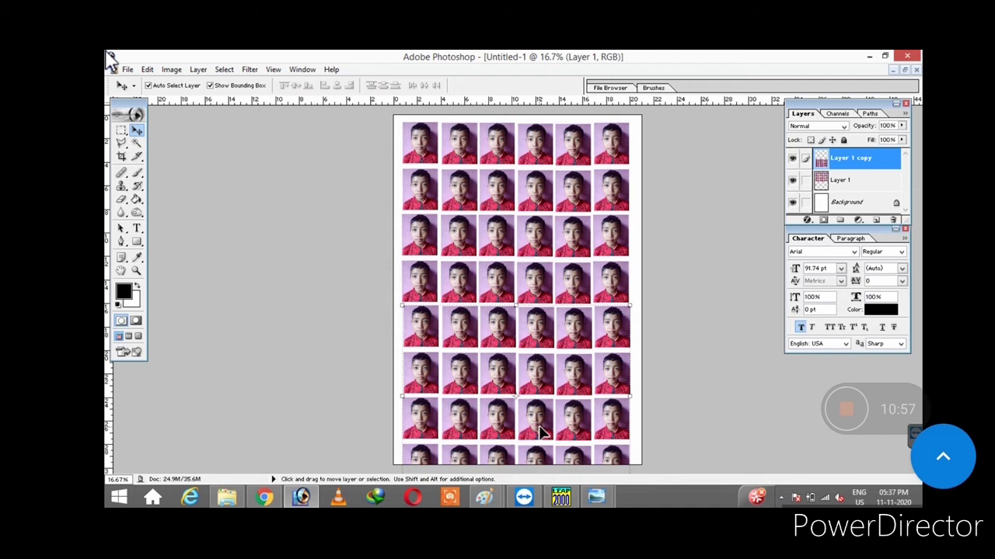
Step back through the edits until only the top row of six portraits remains, with its first portrait on a separate layer.
{"action": "left_click", "coordinate": [148, 70]}
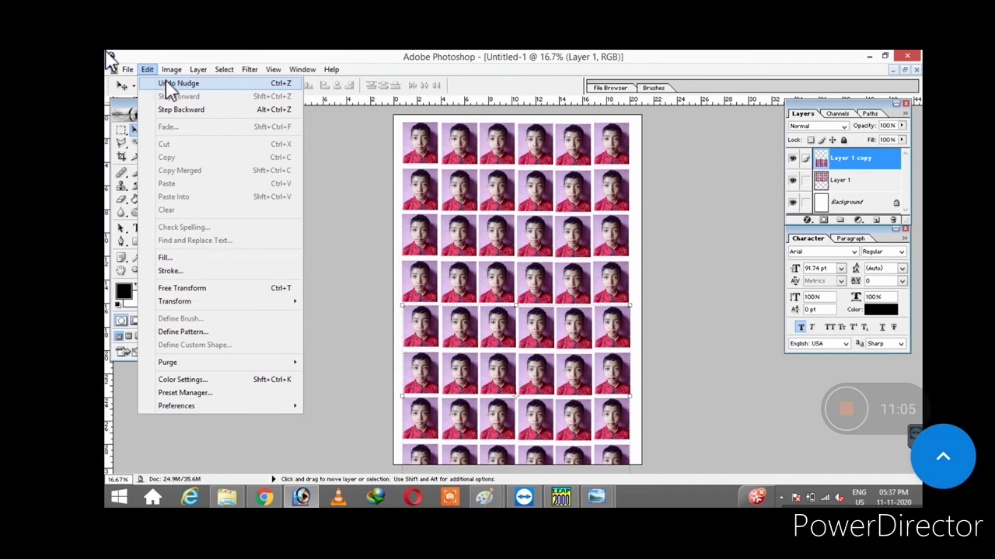
{"action": "left_click", "coordinate": [169, 83]}
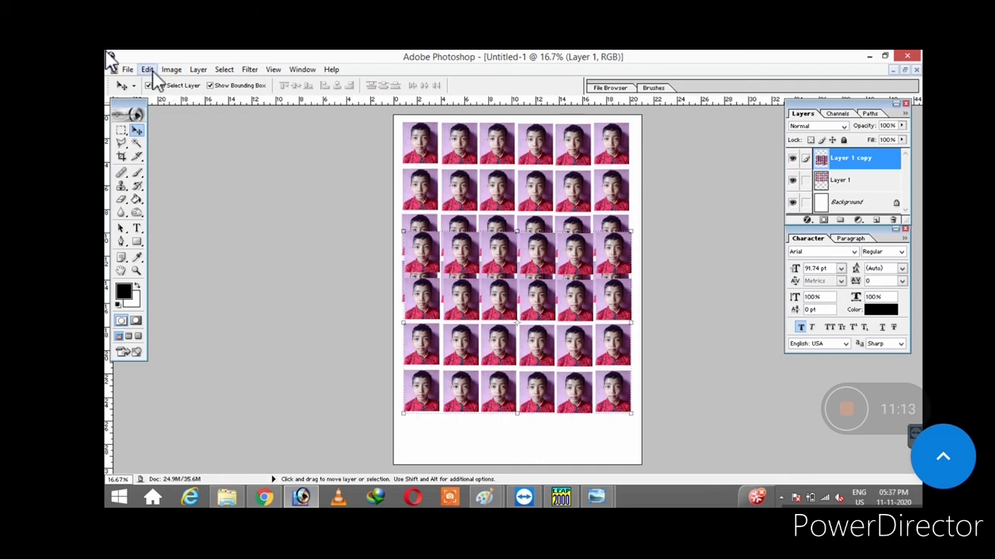
{"action": "left_click", "coordinate": [147, 70]}
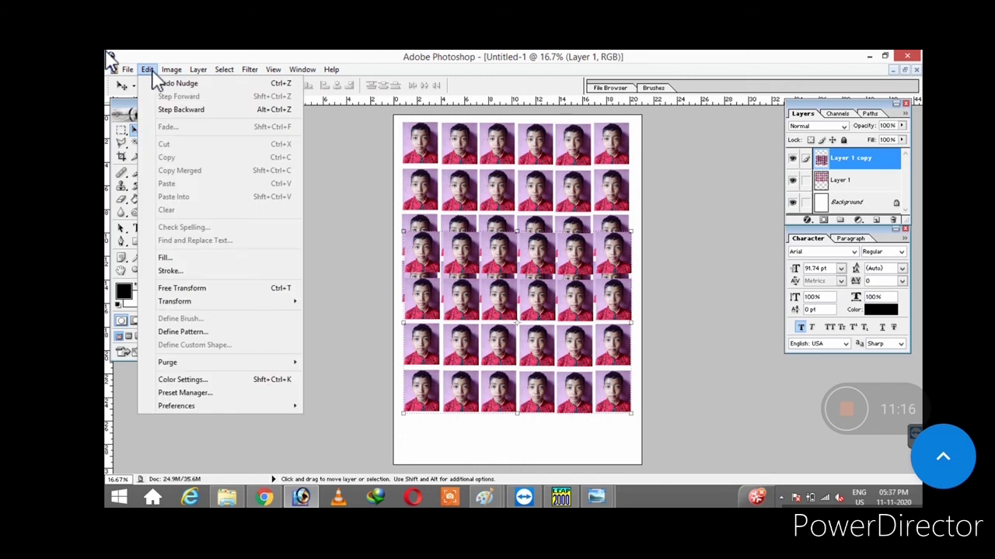
{"action": "left_click", "coordinate": [336, 194]}
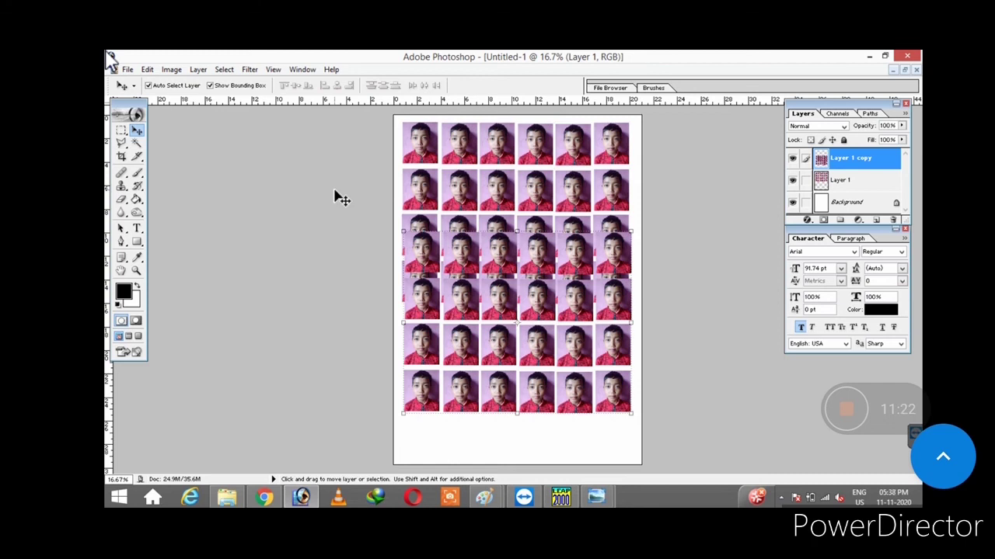
{"action": "key", "text": "alt"}
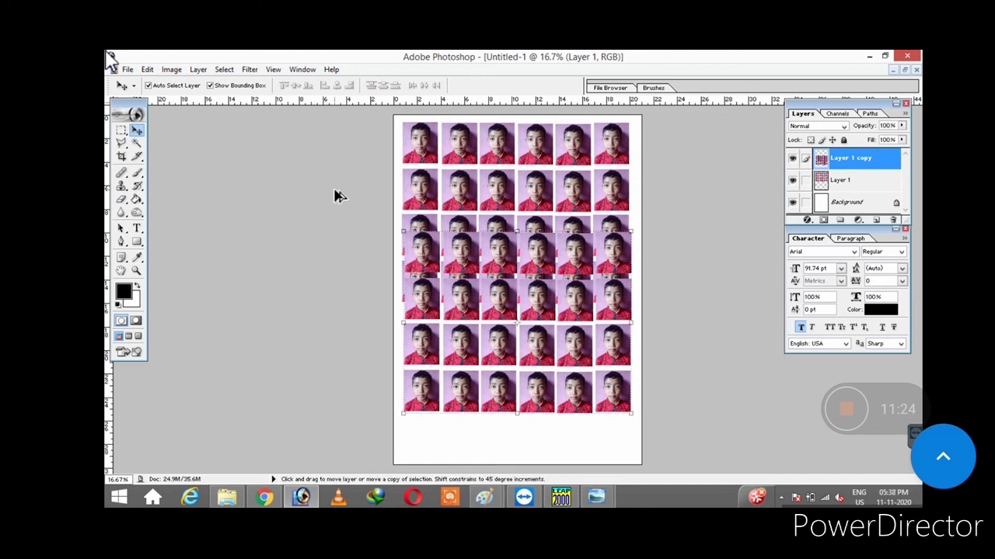
{"action": "key", "text": "ctrl+z"}
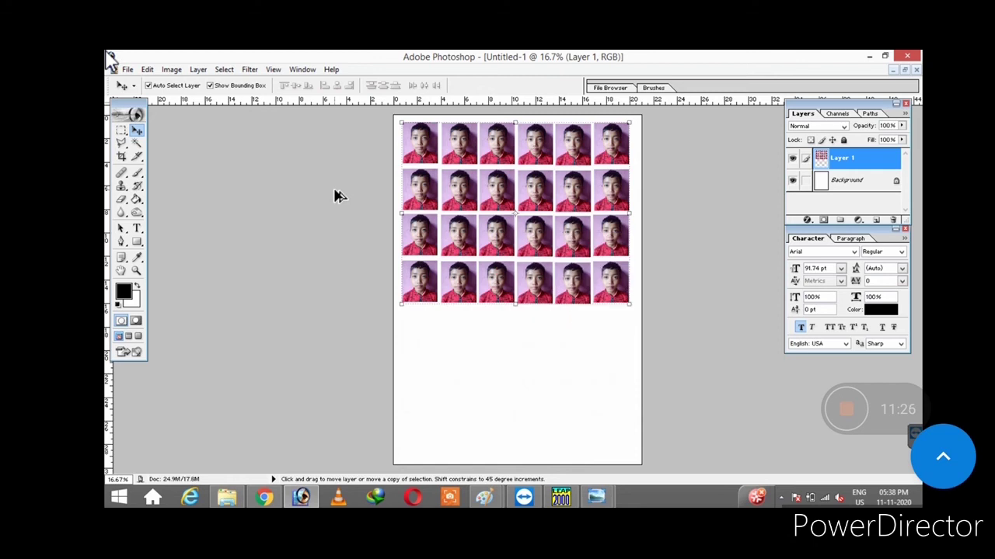
{"action": "key", "text": "ctrl+z"}
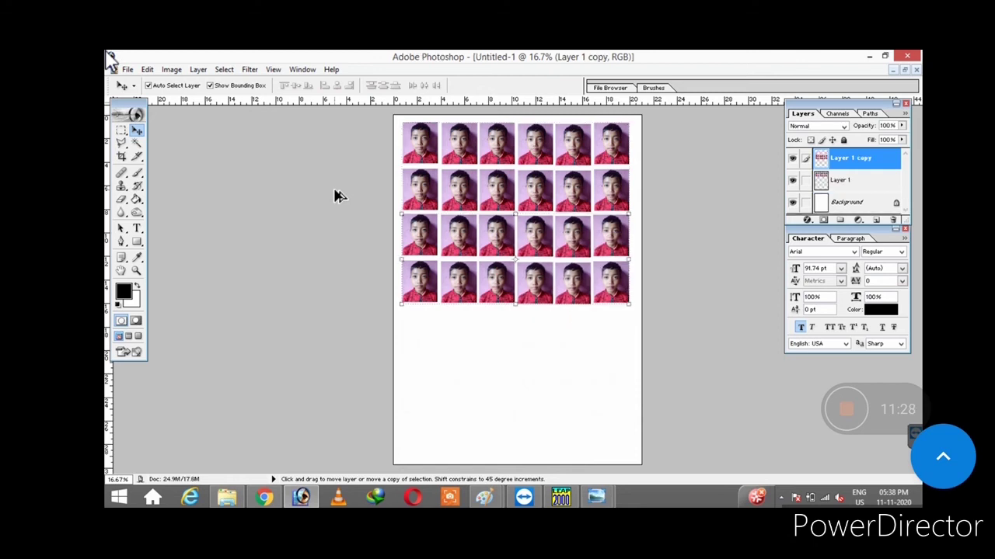
{"action": "key", "text": "ctrl+alt+z"}
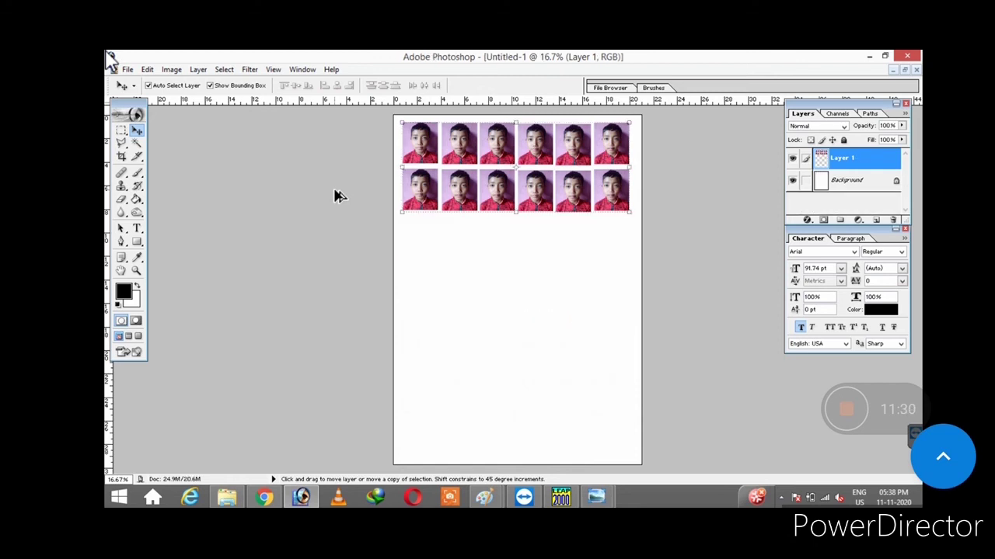
{"action": "key", "text": "ctrl+alt+z"}
{"action": "key", "text": "ctrl+alt+z"}
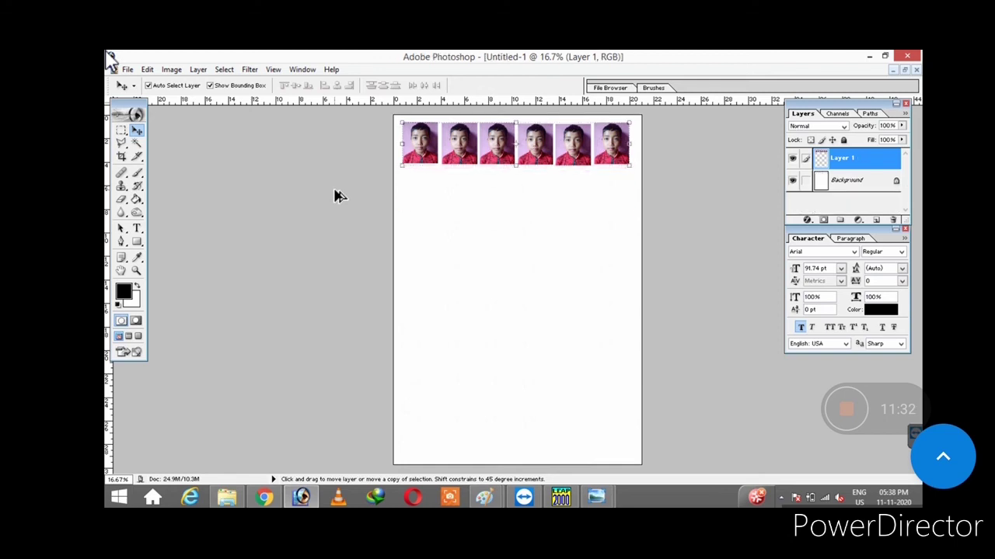
{"action": "key", "text": "ctrl+j"}
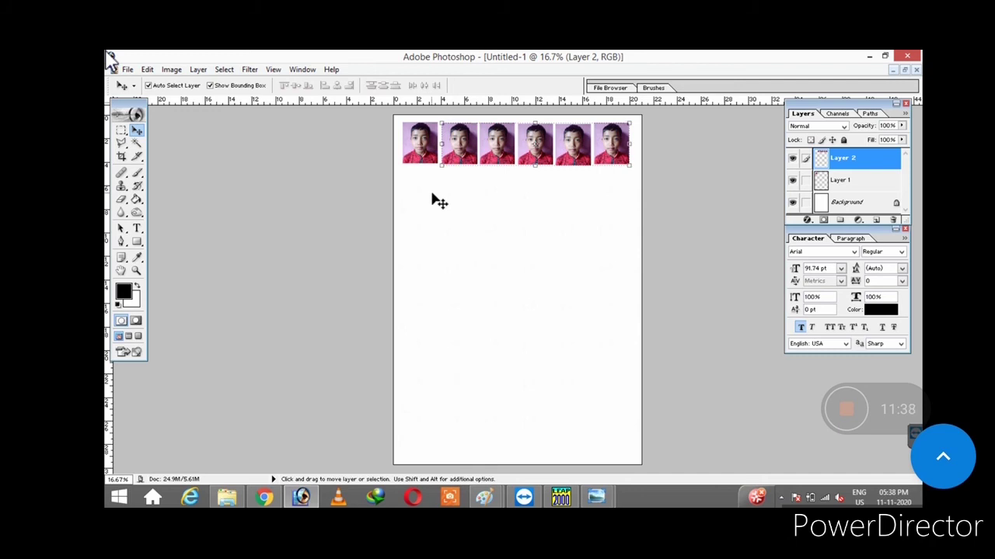
Open the print preview at 100% scale, start printing the page and accept clipping to the paper's printable area.
{"action": "left_click", "coordinate": [124, 70]}
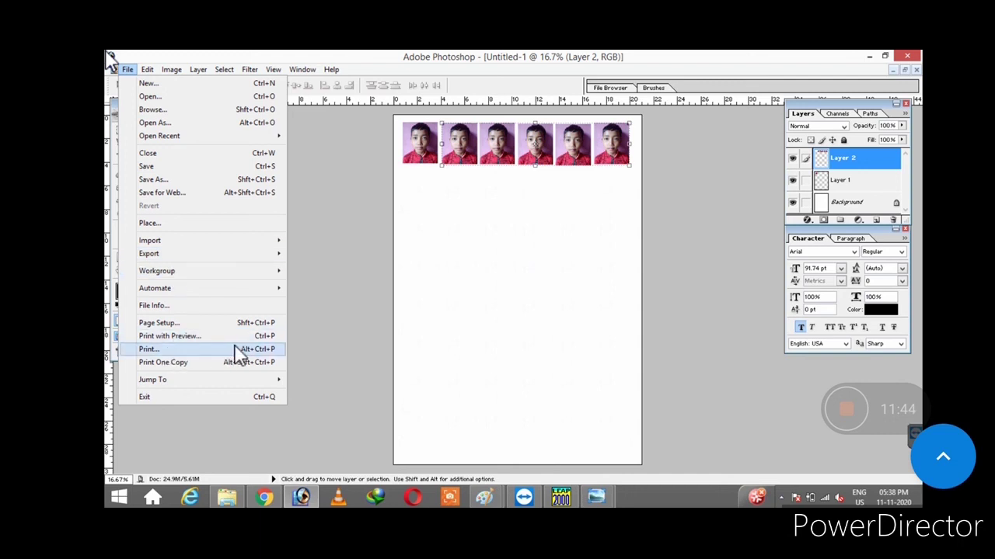
{"action": "left_click", "coordinate": [444, 286]}
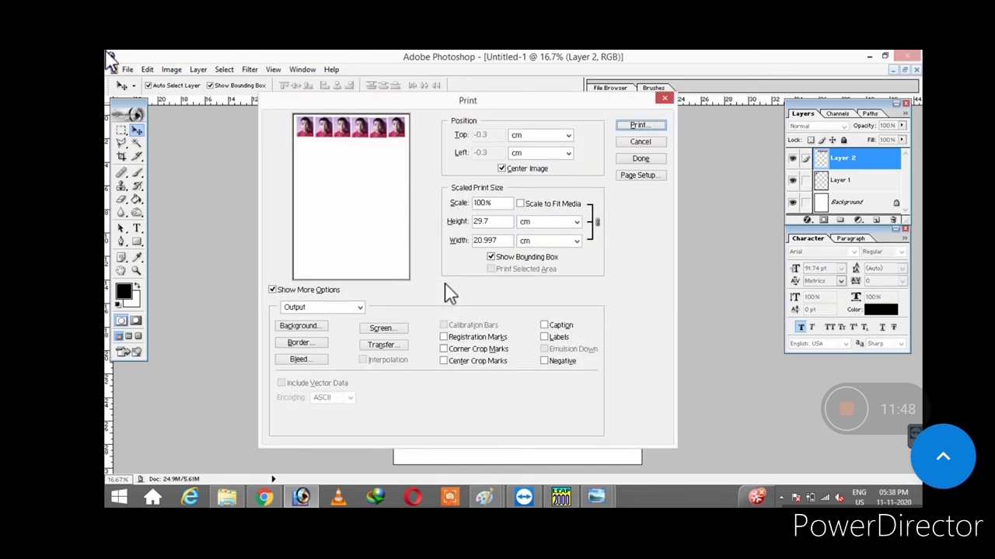
{"action": "left_click", "coordinate": [638, 126]}
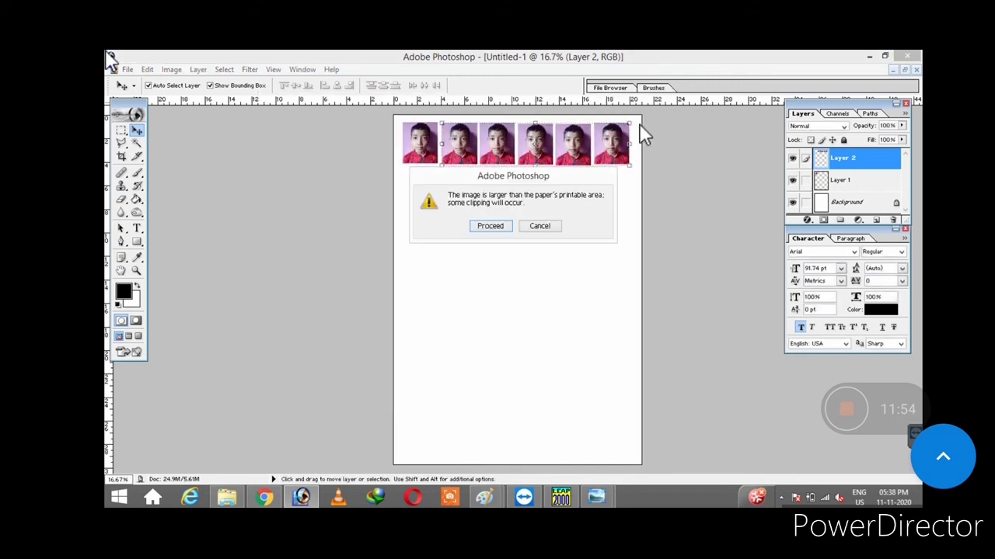
{"action": "left_click", "coordinate": [491, 226]}
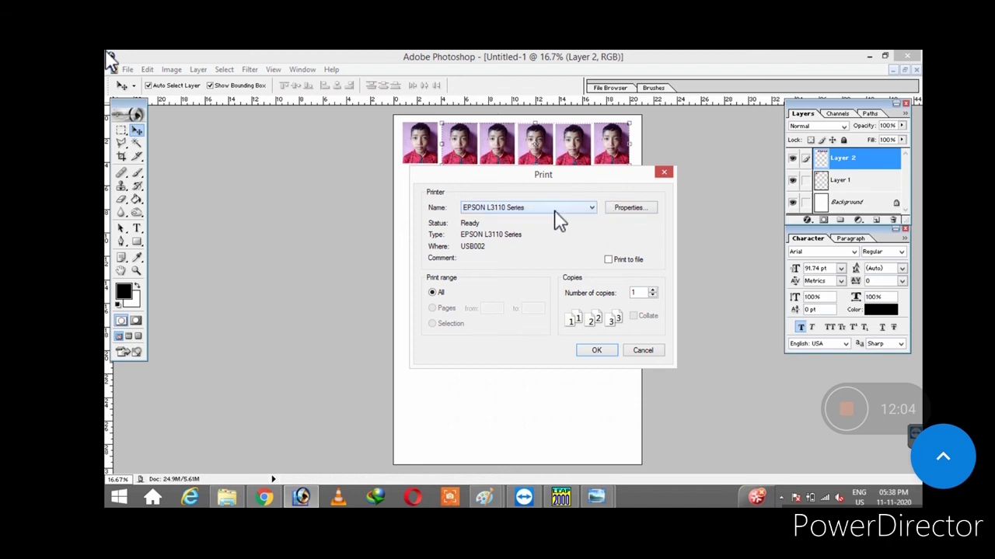
Set the paper type to Photo Paper Glossy in the EPSON L3110 Series printer properties and accept the settings.
{"action": "left_click", "coordinate": [625, 209]}
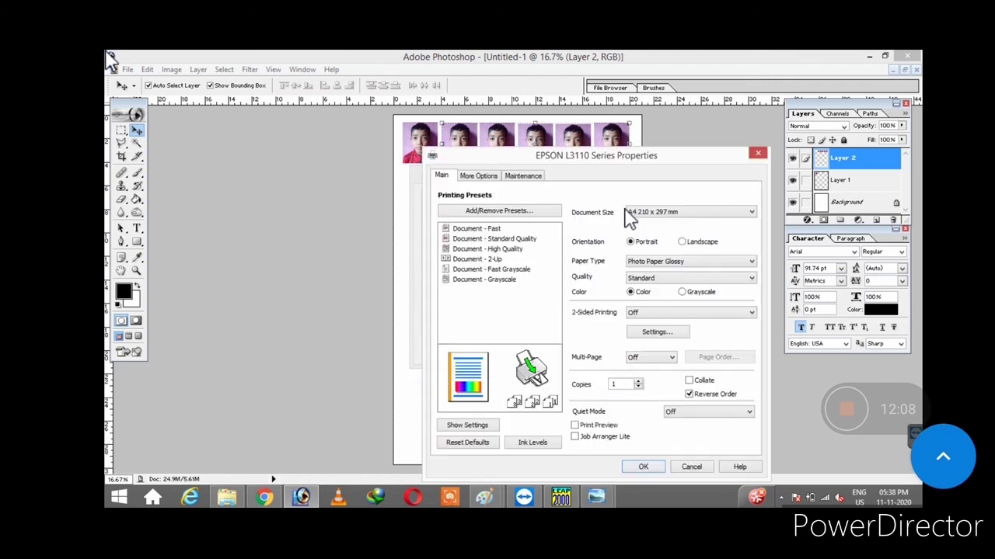
{"action": "left_click", "coordinate": [661, 262]}
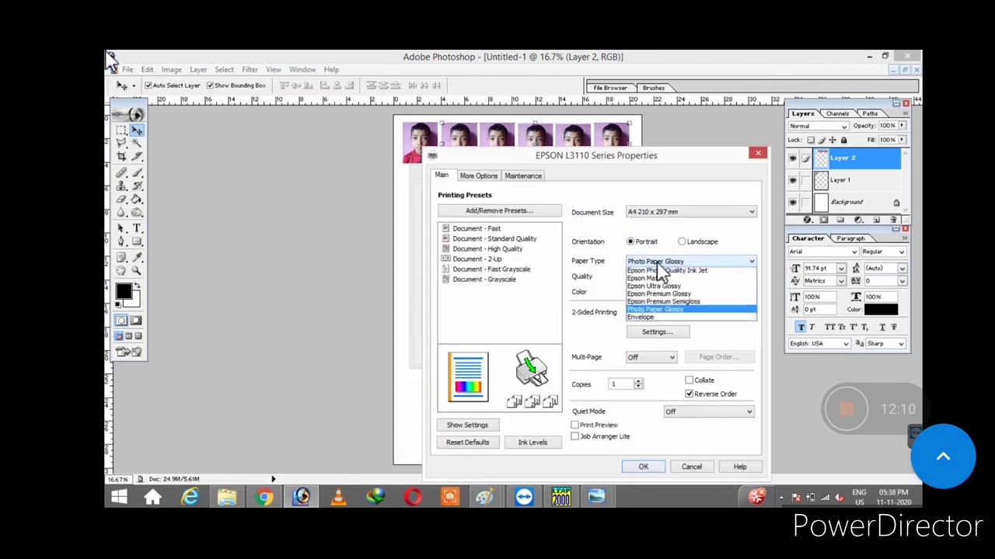
{"action": "left_click", "coordinate": [636, 273]}
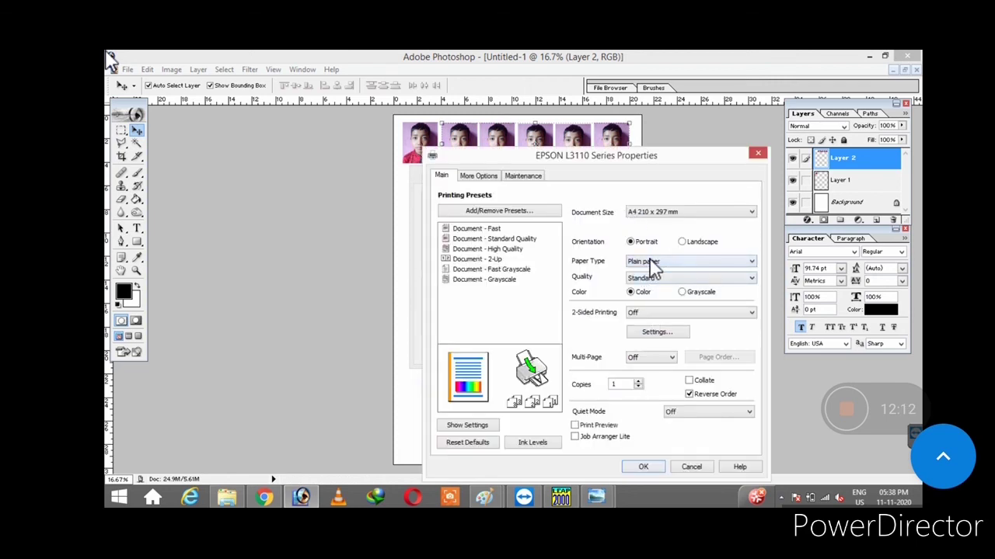
{"action": "left_click", "coordinate": [649, 263]}
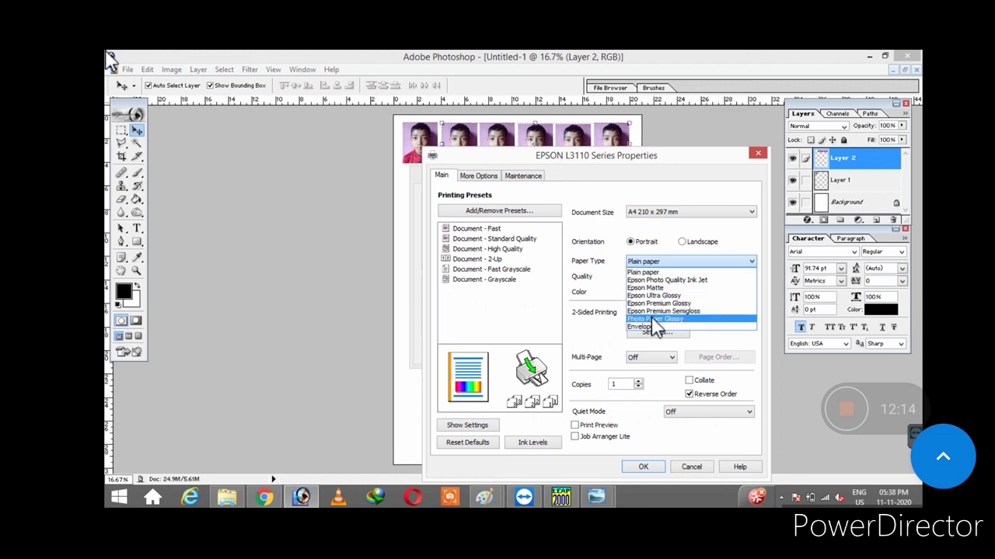
{"action": "left_click", "coordinate": [655, 323]}
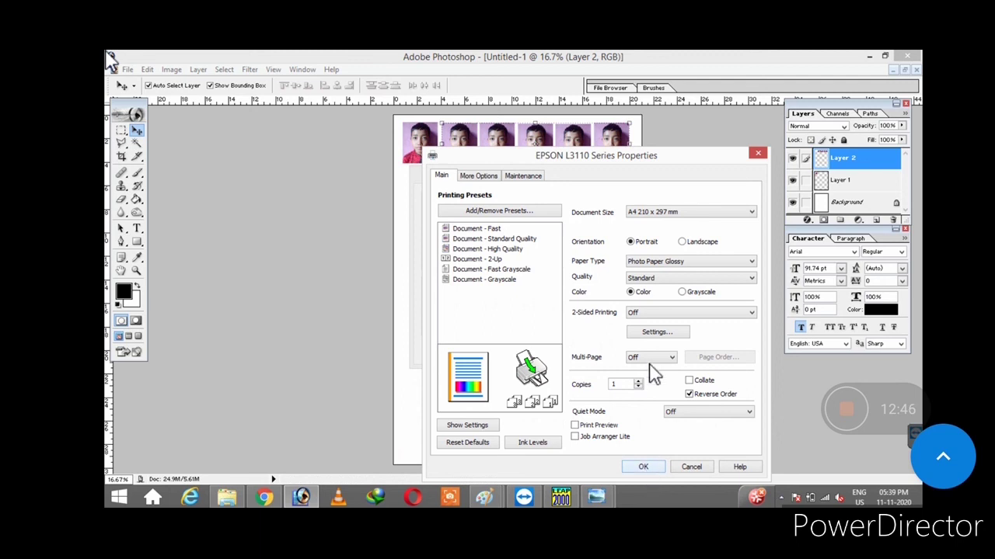
{"action": "left_click", "coordinate": [647, 468]}
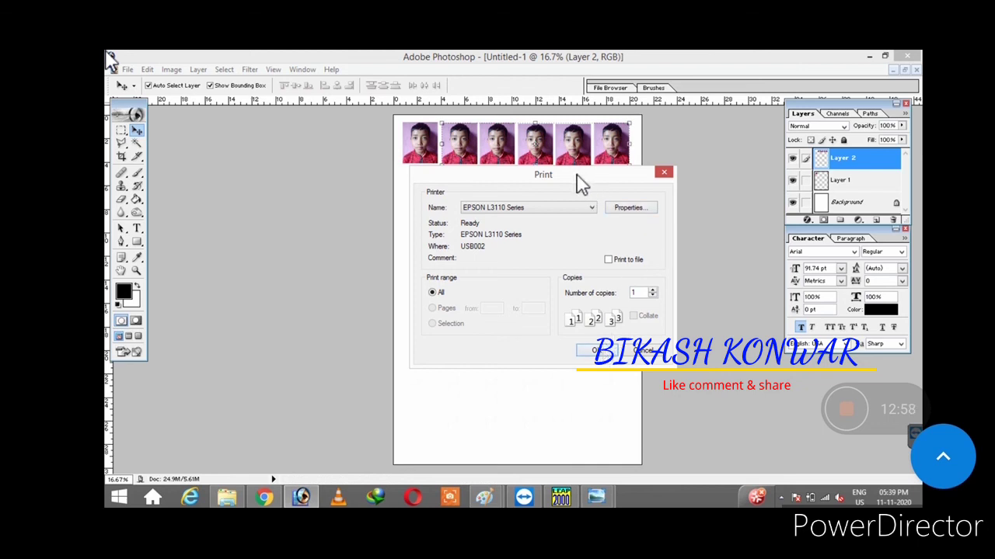
{"action": "left_click_drag", "start_coordinate": [583, 184], "coordinate": [668, 159]}
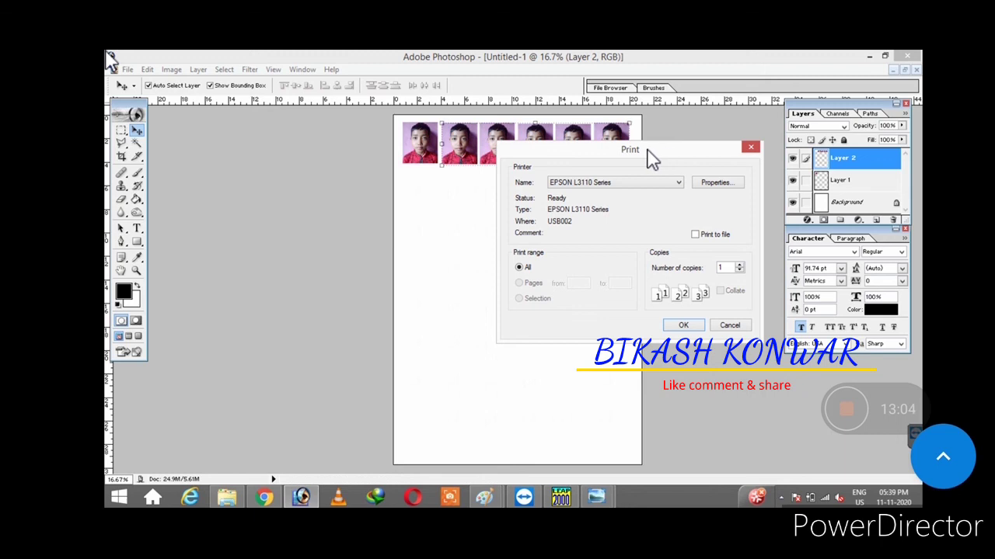
{"action": "left_click_drag", "start_coordinate": [651, 156], "coordinate": [543, 136]}
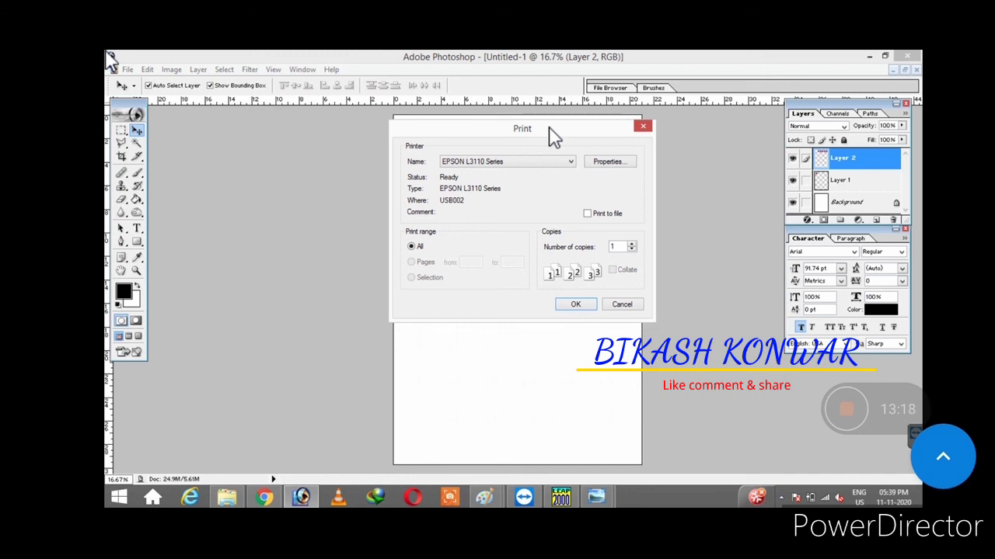
{"action": "left_click_drag", "start_coordinate": [552, 134], "coordinate": [550, 138]}
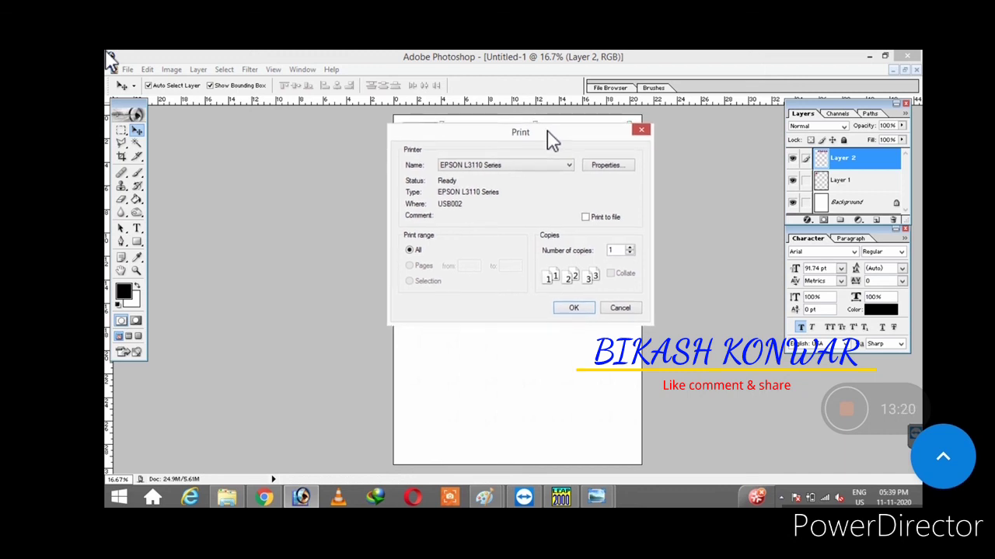